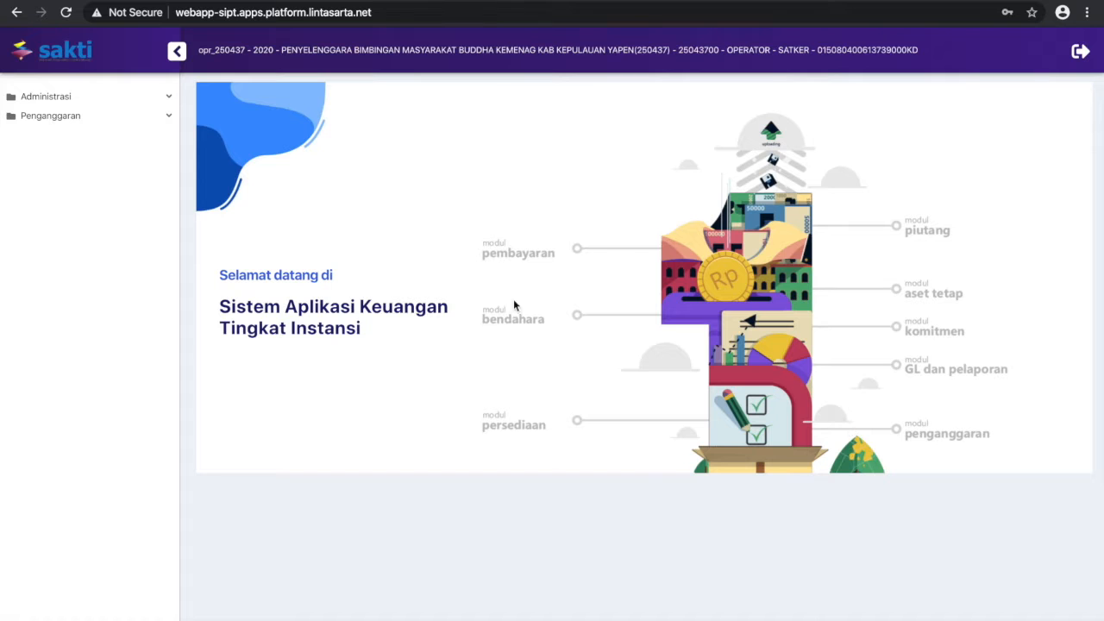
# In Memilih Status History, create a Revisi Satker (POK) from DIPA AWAL - Revisi ke 0 and confirm copying the POK data
pyautogui.click(153, 119)
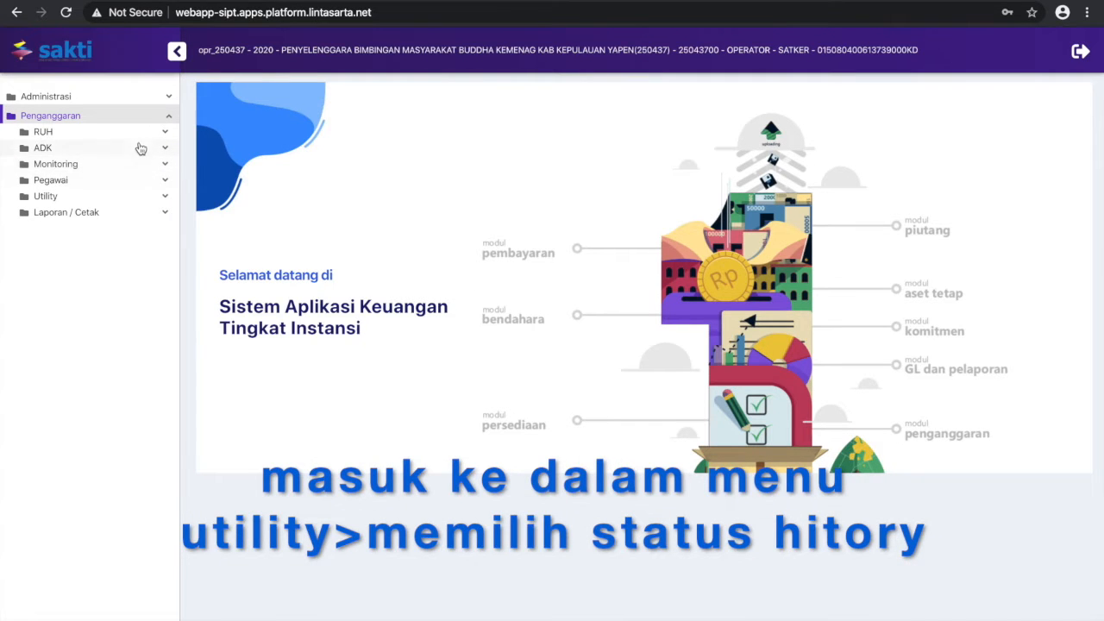
pyautogui.click(129, 196)
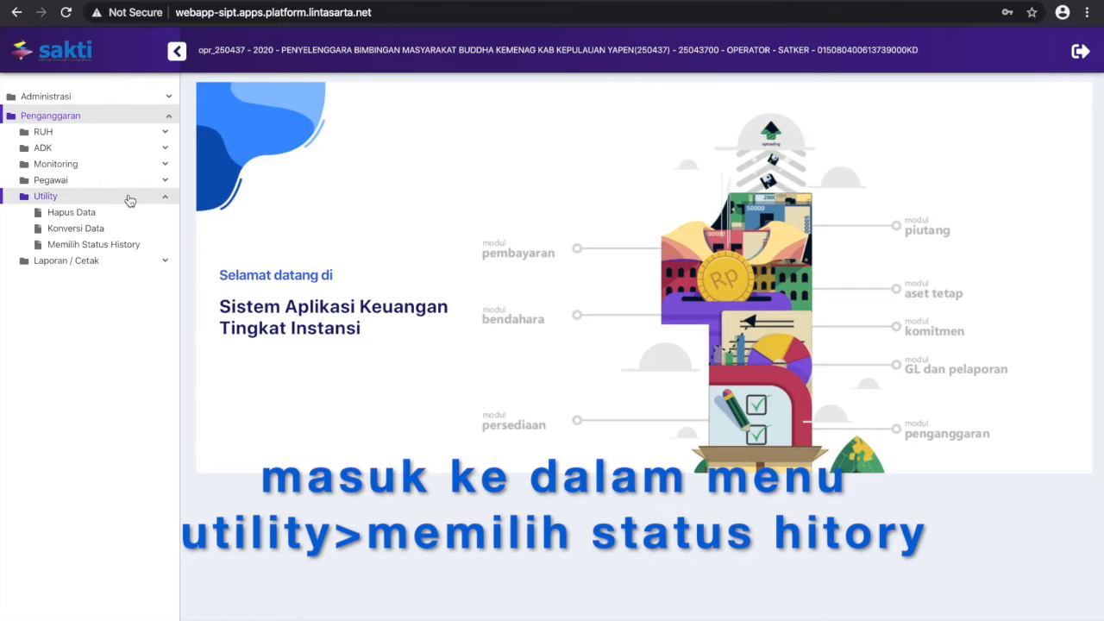
pyautogui.click(121, 249)
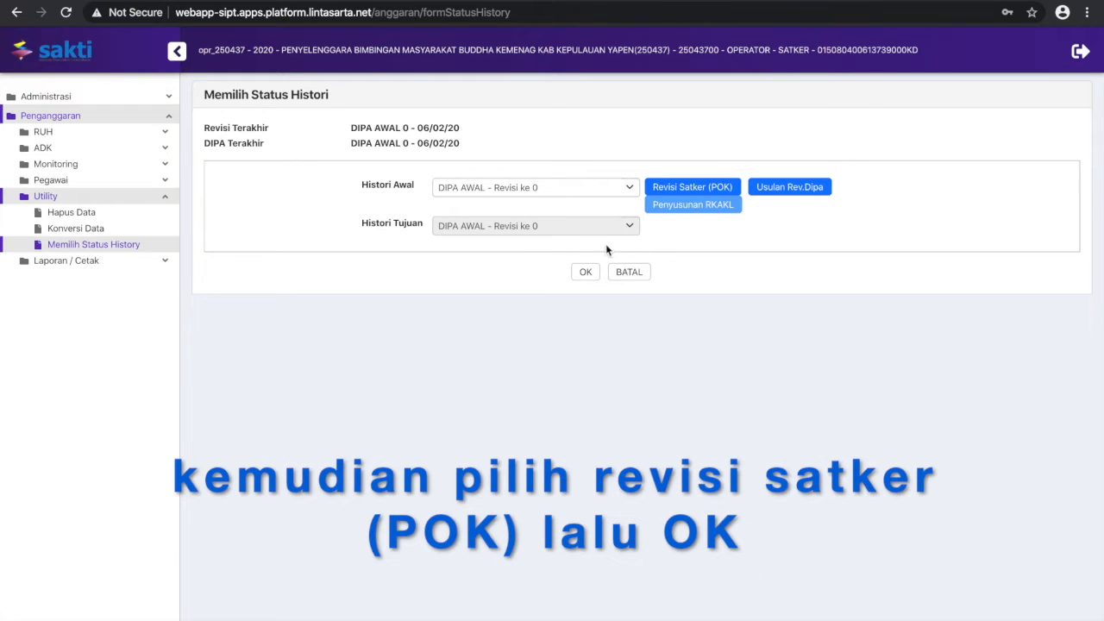
pyautogui.click(695, 187)
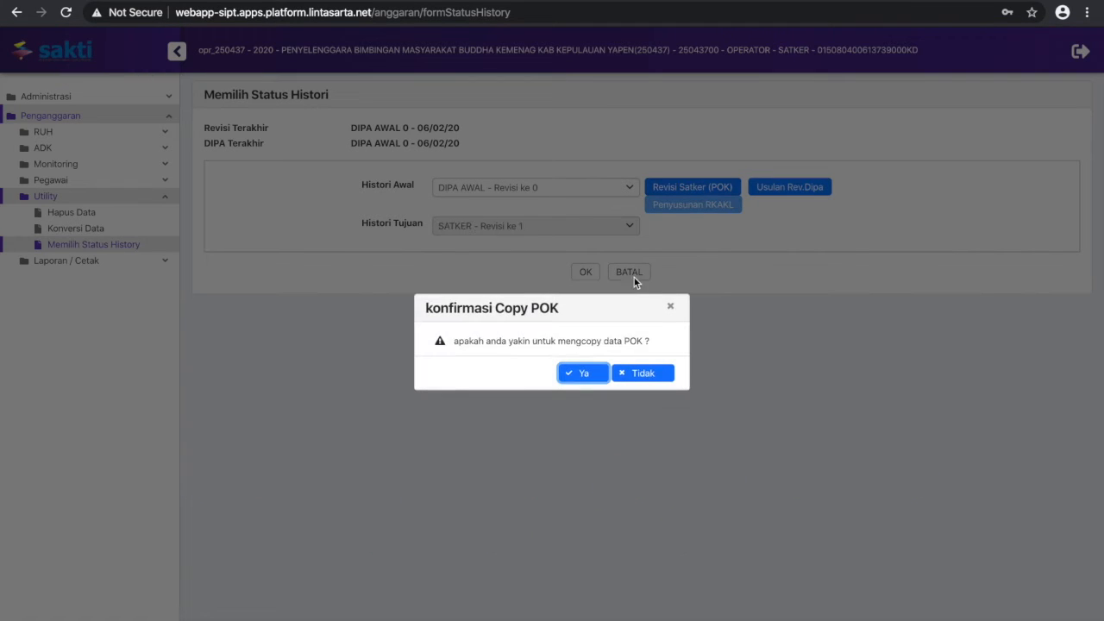
pyautogui.click(593, 373)
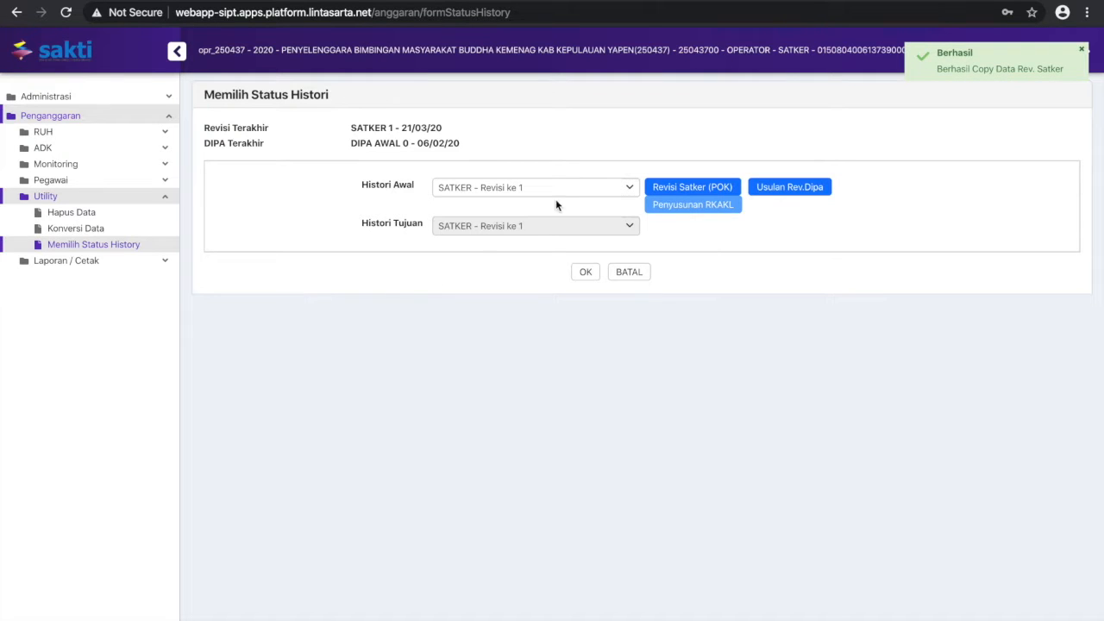
# Check the satker's revision history in Monitoring Submit dan Approve Data and close the form
pyautogui.click(153, 196)
pyautogui.click(142, 165)
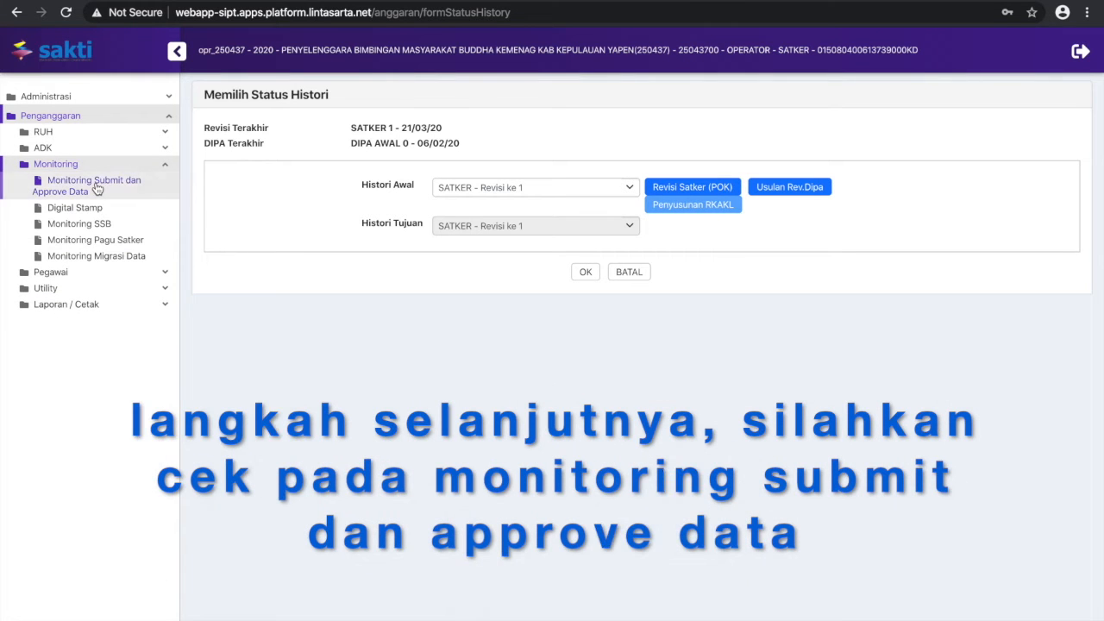
pyautogui.click(96, 189)
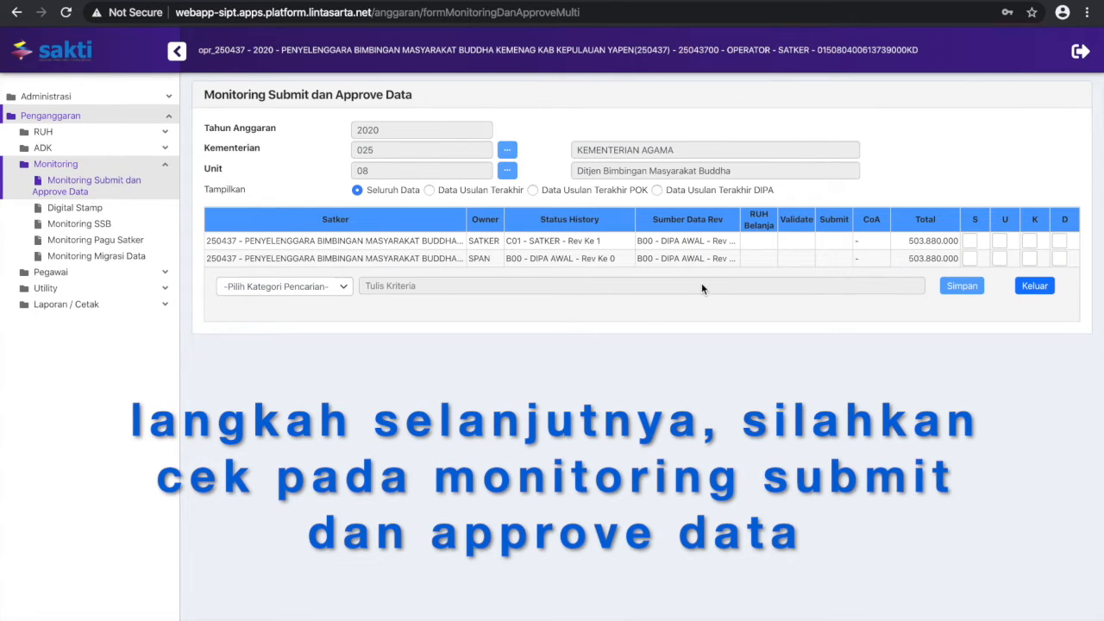
pyautogui.click(1027, 291)
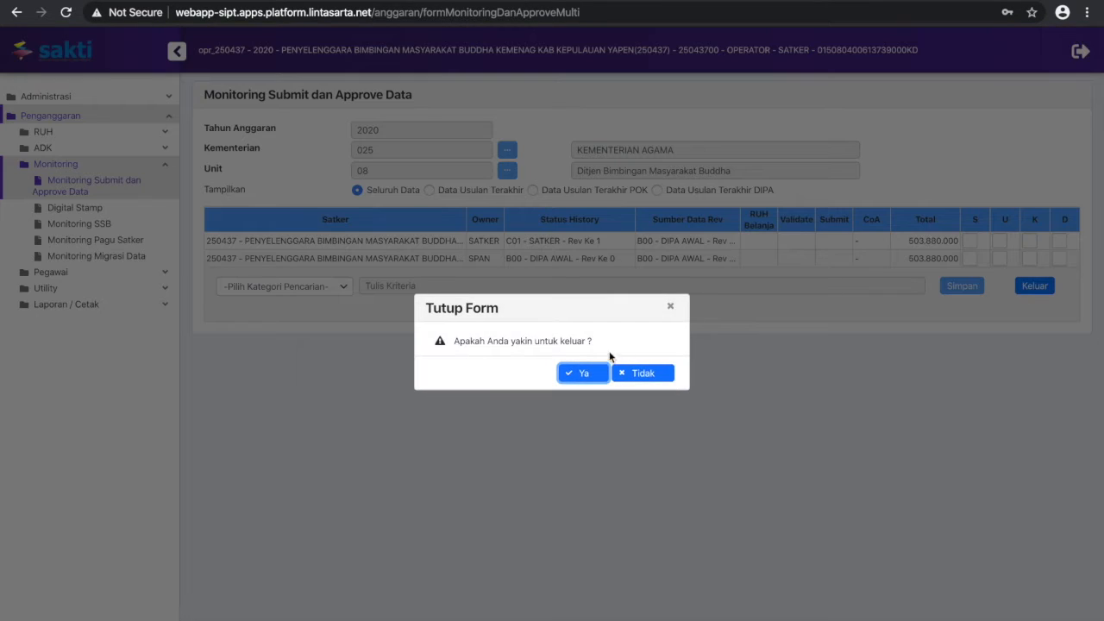
pyautogui.click(582, 374)
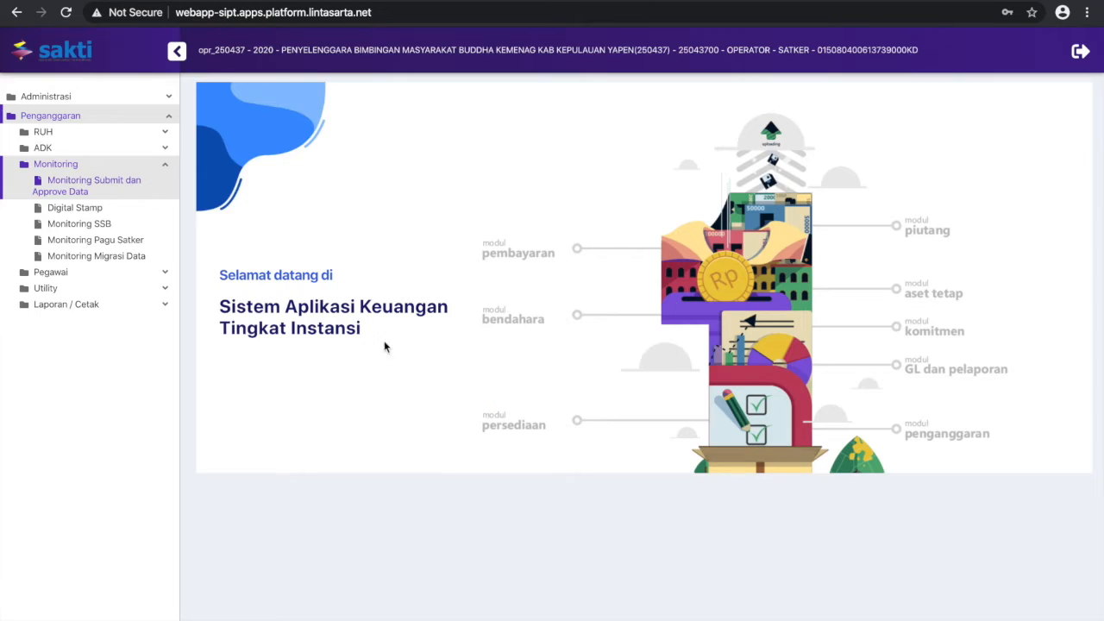
# Open the RUH Belanja form for satker 250437 and load all of its outputs
pyautogui.click(165, 166)
pyautogui.click(165, 132)
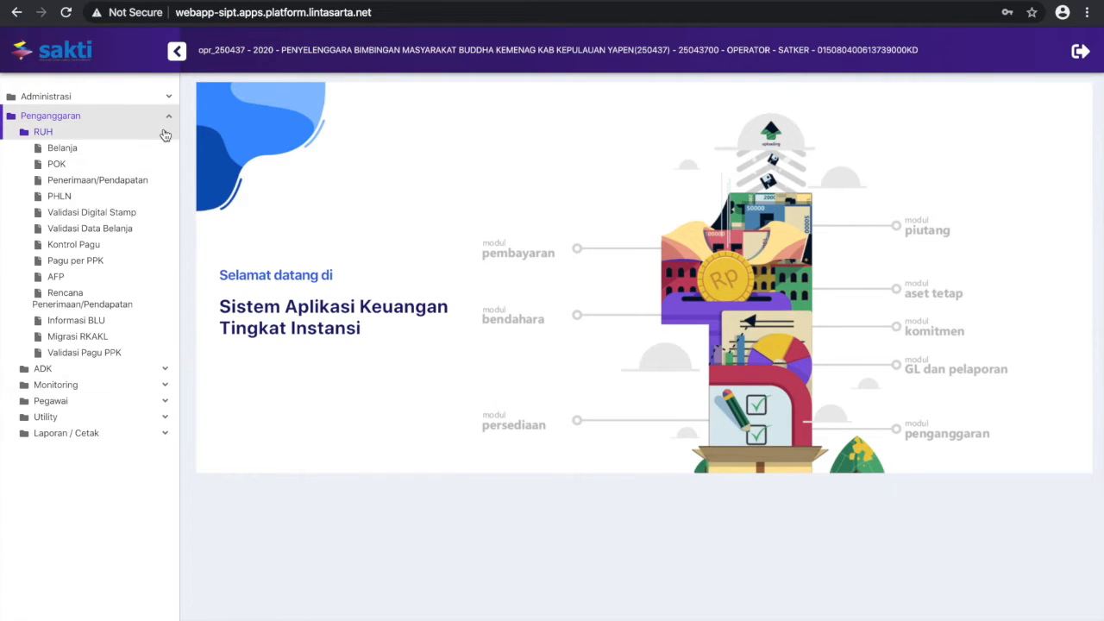
pyautogui.click(62, 153)
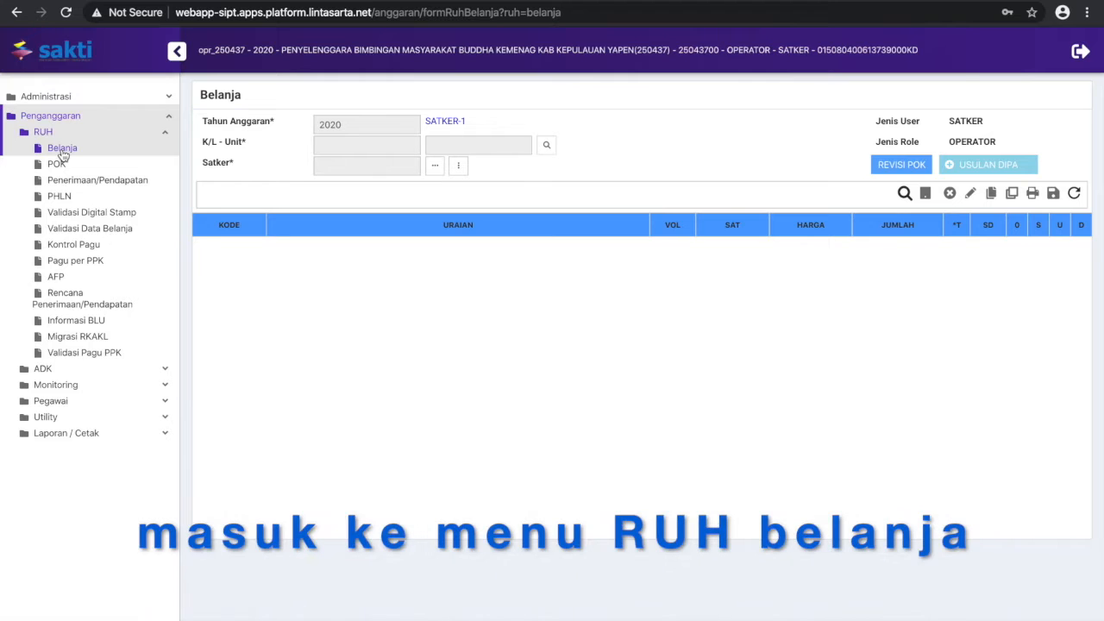
pyautogui.click(435, 165)
pyautogui.doubleClick(509, 179)
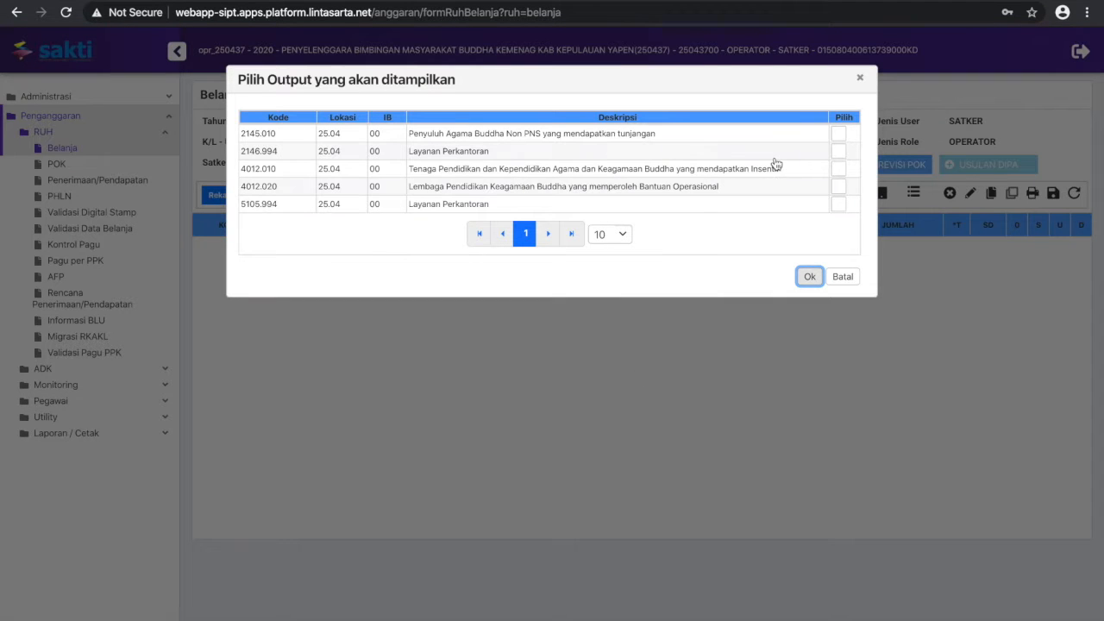
pyautogui.click(844, 119)
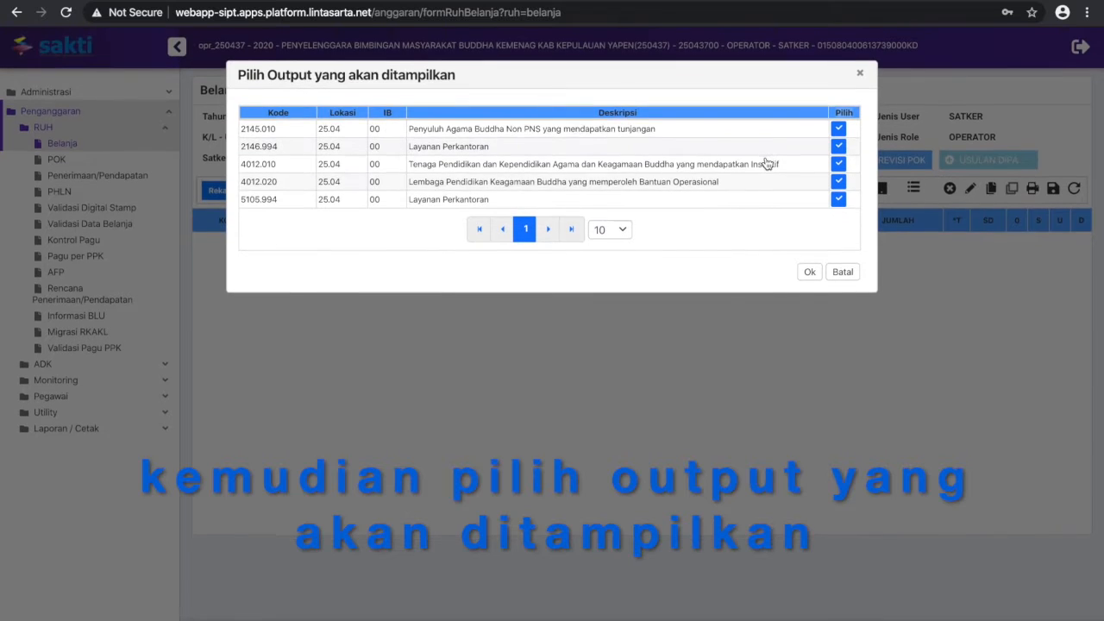
pyautogui.click(810, 275)
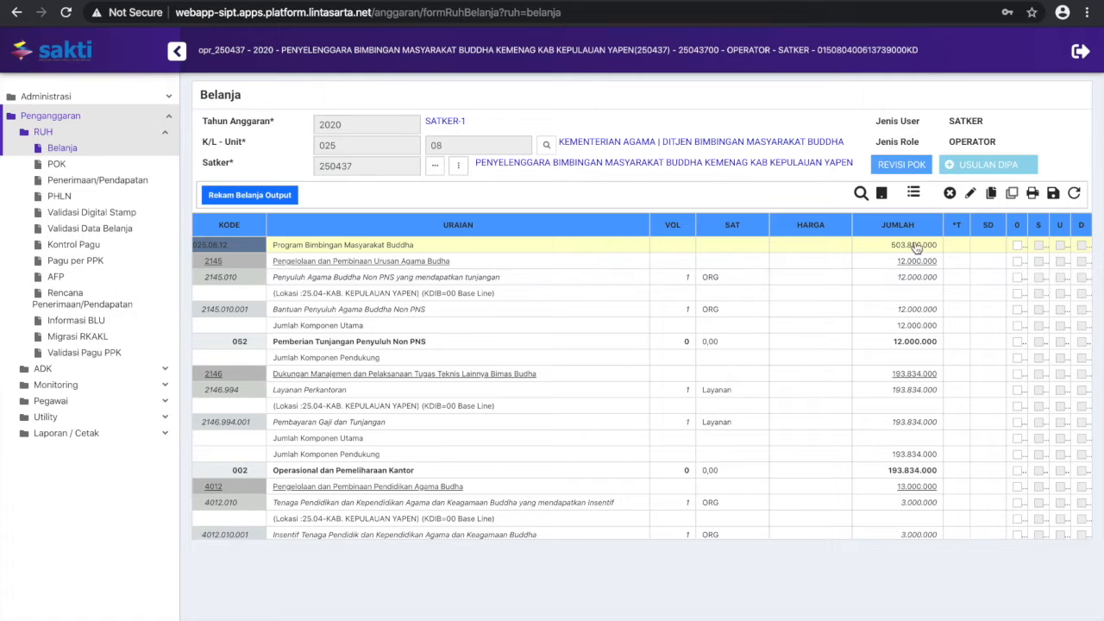
# Try the Belanja table's Tayangkan s.d Komponen view and expand the table fully with Tayangkan Semua
pyautogui.click(916, 194)
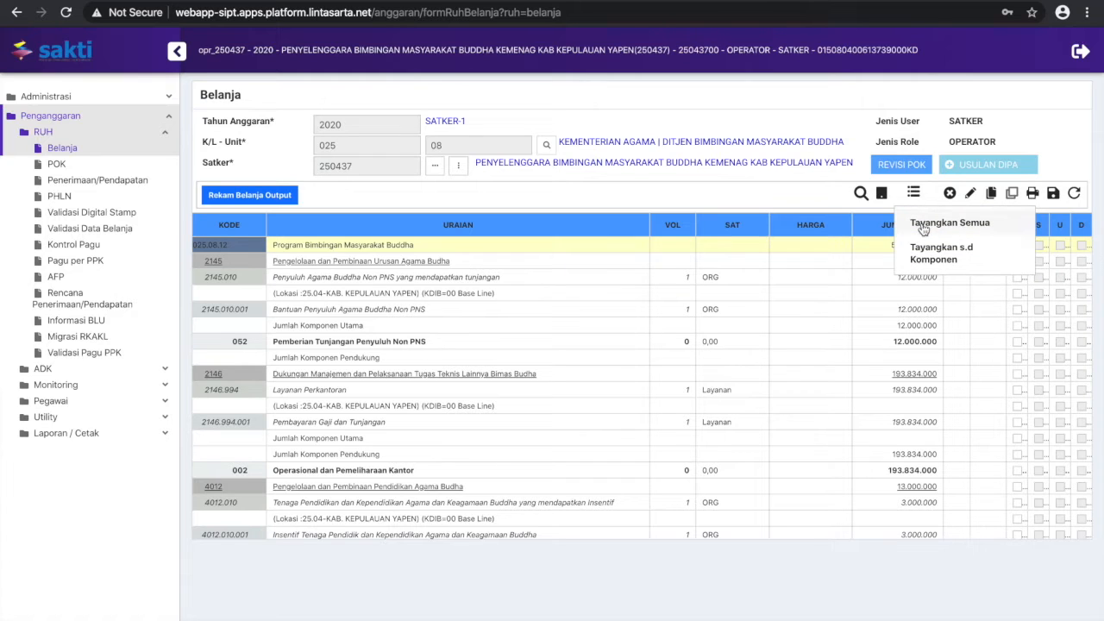
pyautogui.click(923, 250)
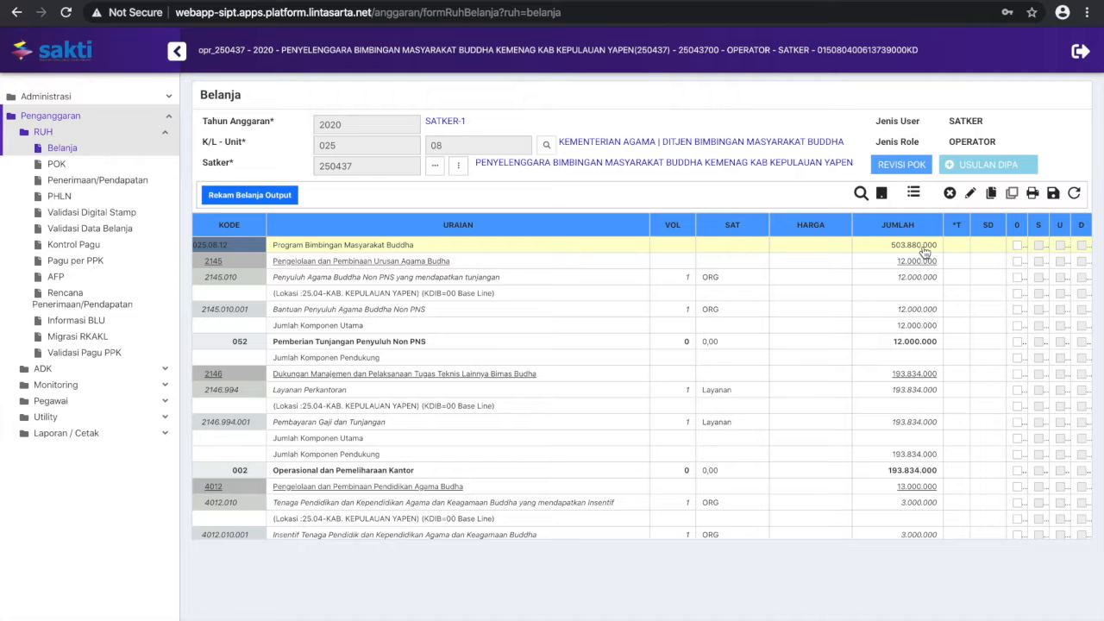
pyautogui.click(913, 195)
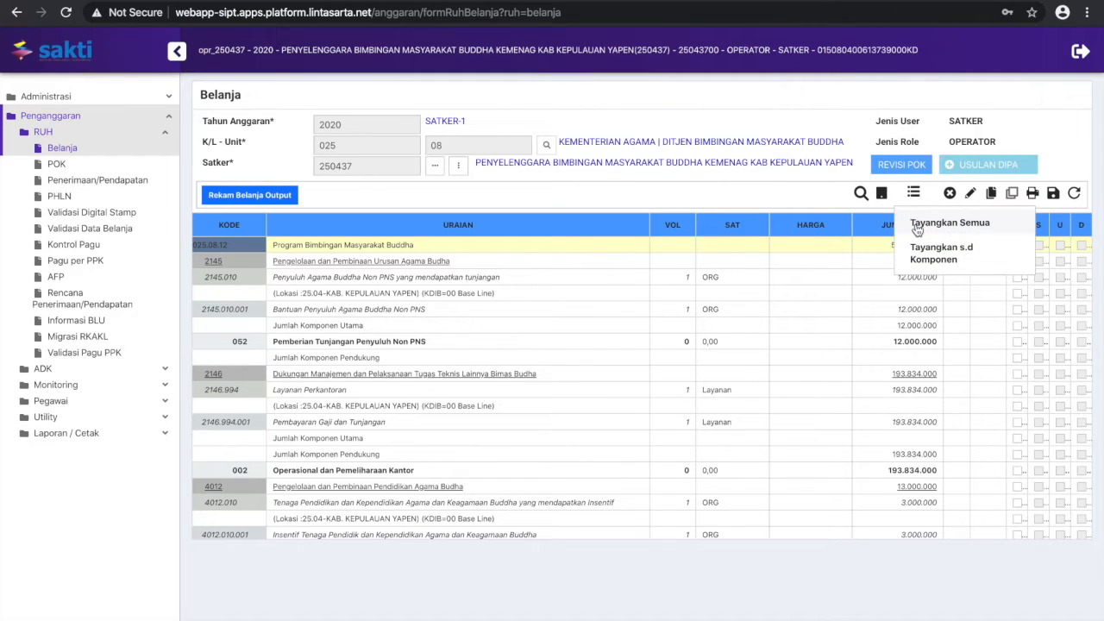
pyautogui.click(918, 228)
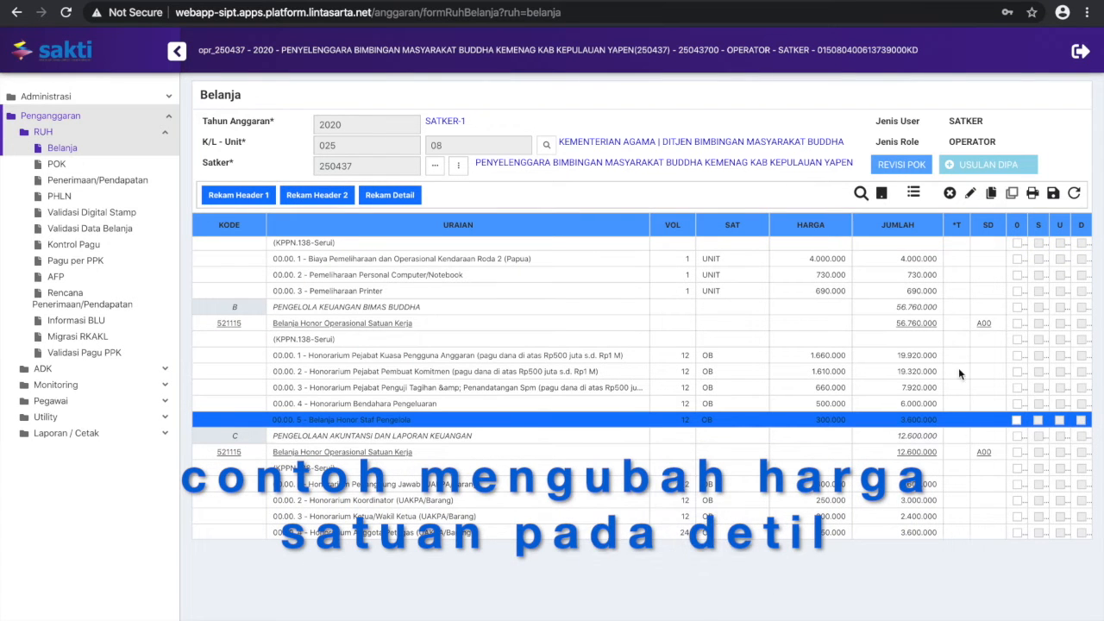
# Set the unit price (Harga Satuan) of the Belanja Honor Staf Pengelola item to 200.000
pyautogui.click(971, 195)
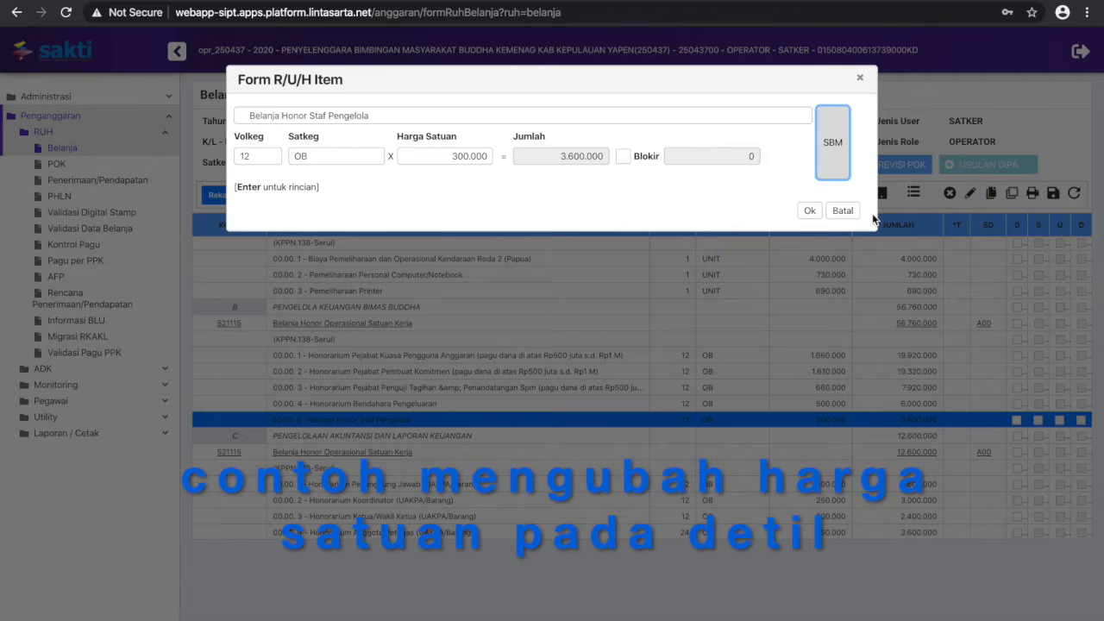
pyautogui.click(458, 157)
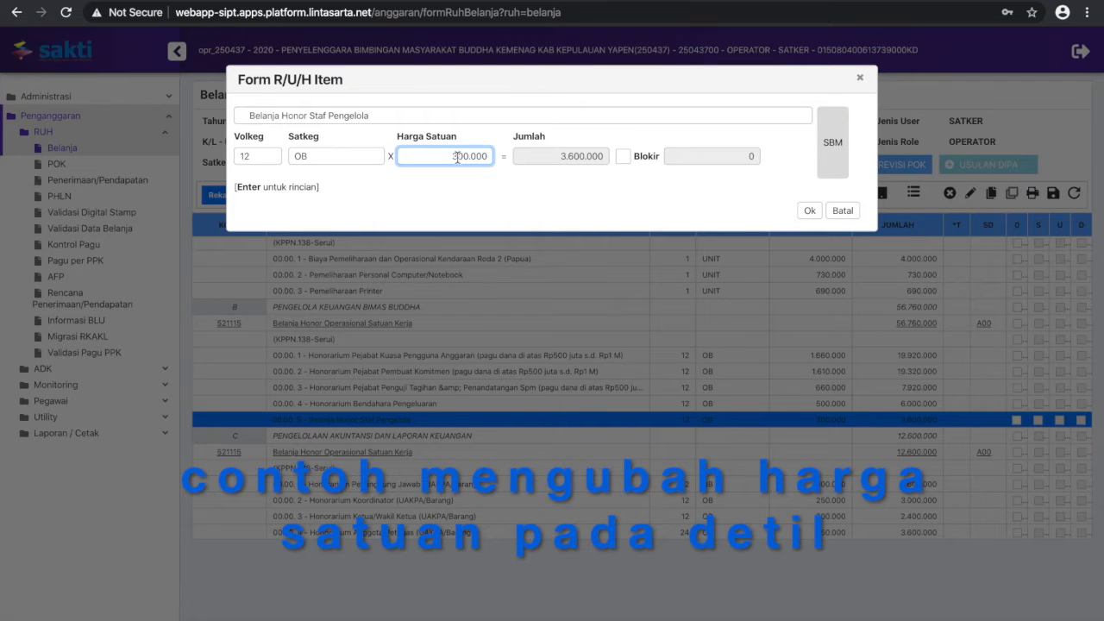
pyautogui.hotkey('ctrl', 'a')
pyautogui.press('BackSpace')
pyautogui.write('2')
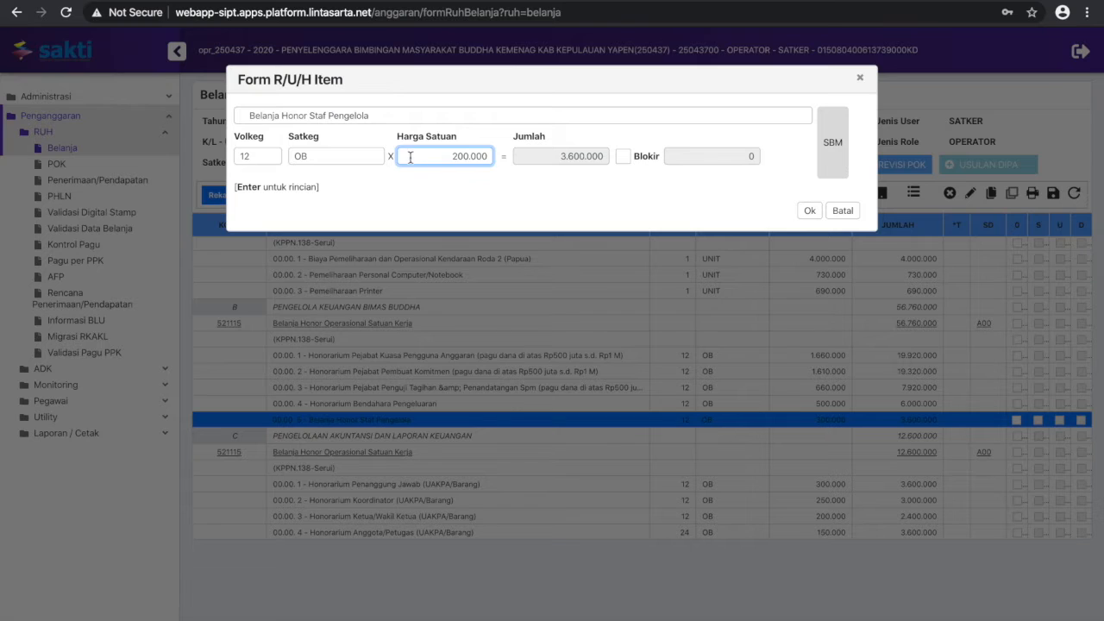
pyautogui.click(355, 156)
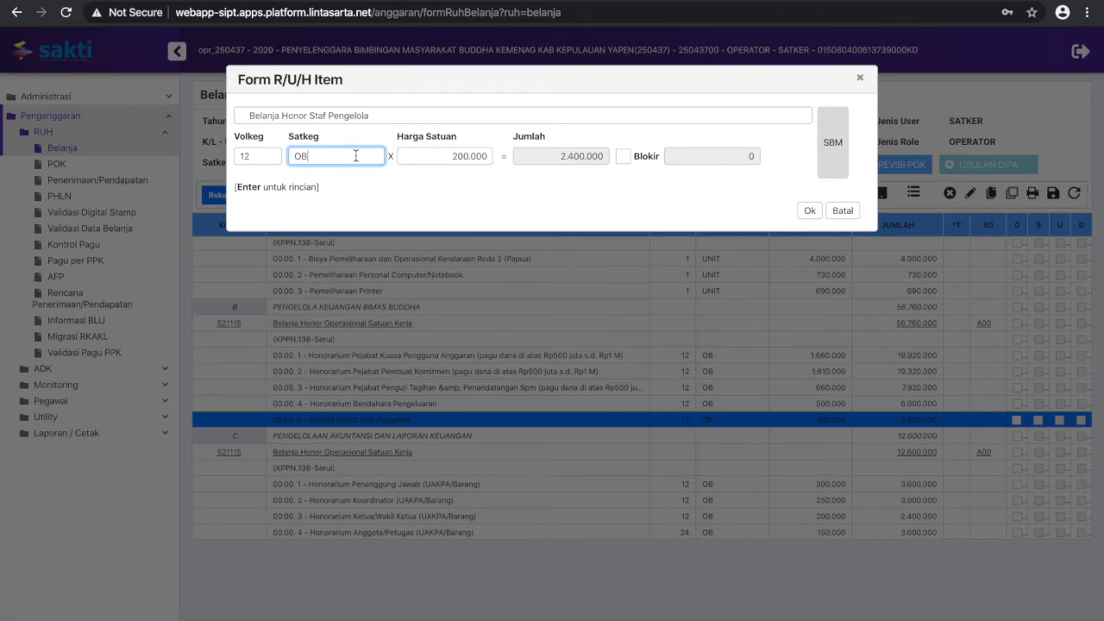
pyautogui.click(443, 158)
pyautogui.click(810, 210)
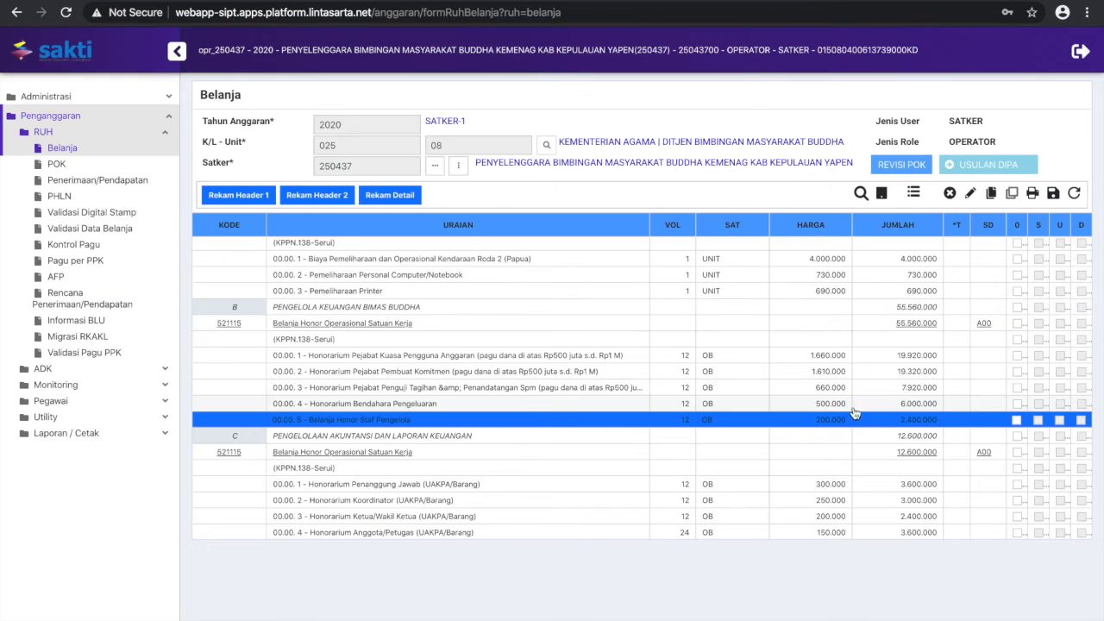
# Set the unit price (Harga Satuan) of the Honorarium Bendahara Pengeluaran item to 600.000
pyautogui.click(803, 403)
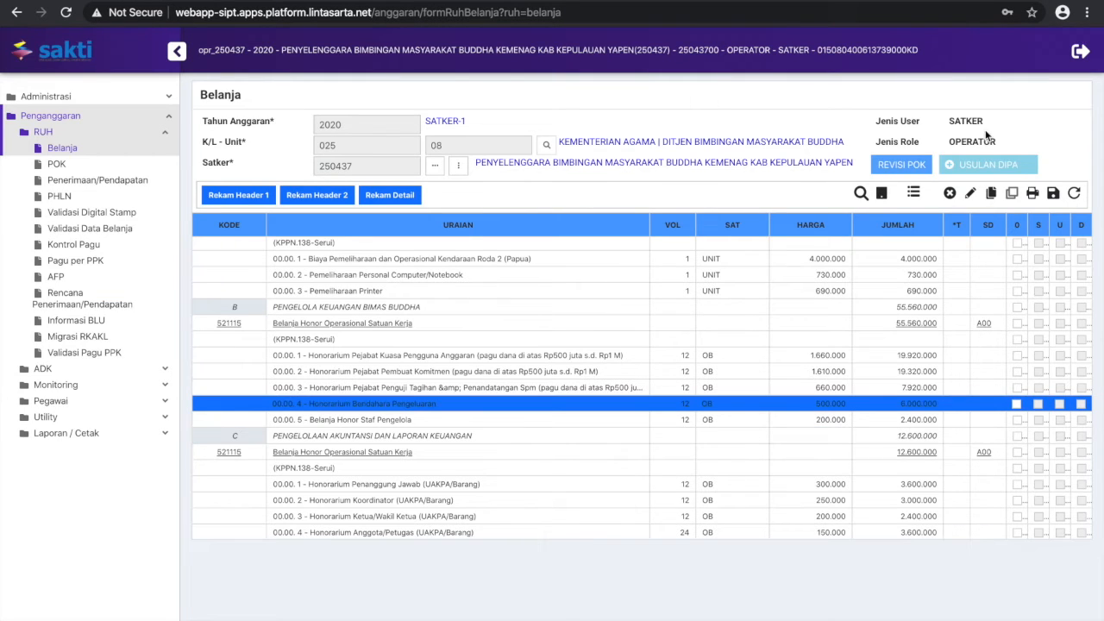
pyautogui.click(970, 192)
pyautogui.click(448, 156)
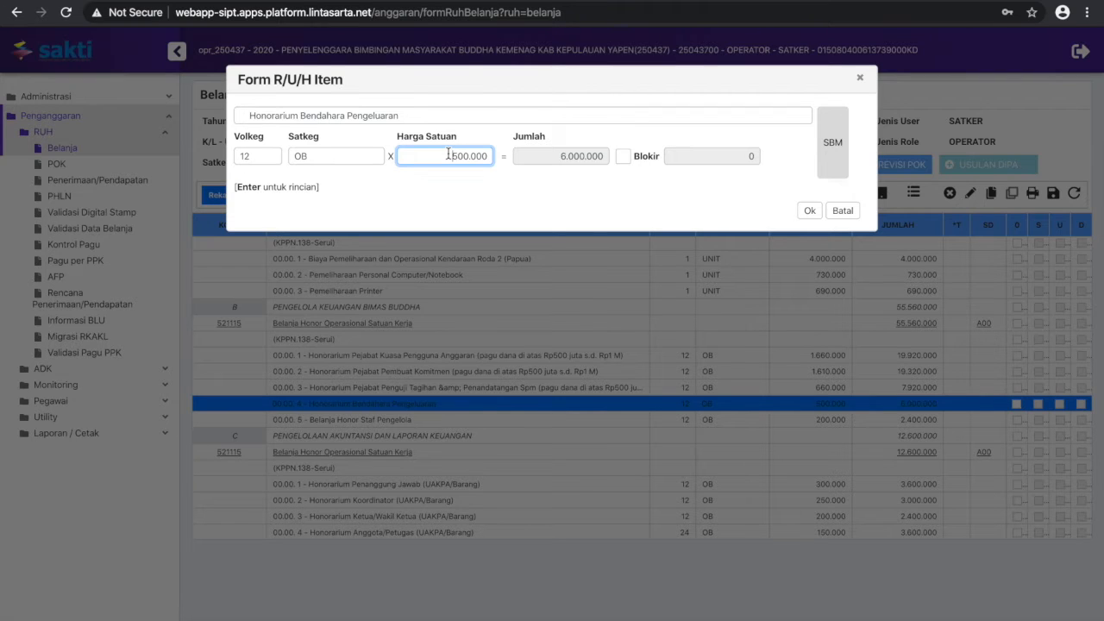
pyautogui.doubleClick(447, 155)
pyautogui.write('600.000')
pyautogui.click(349, 155)
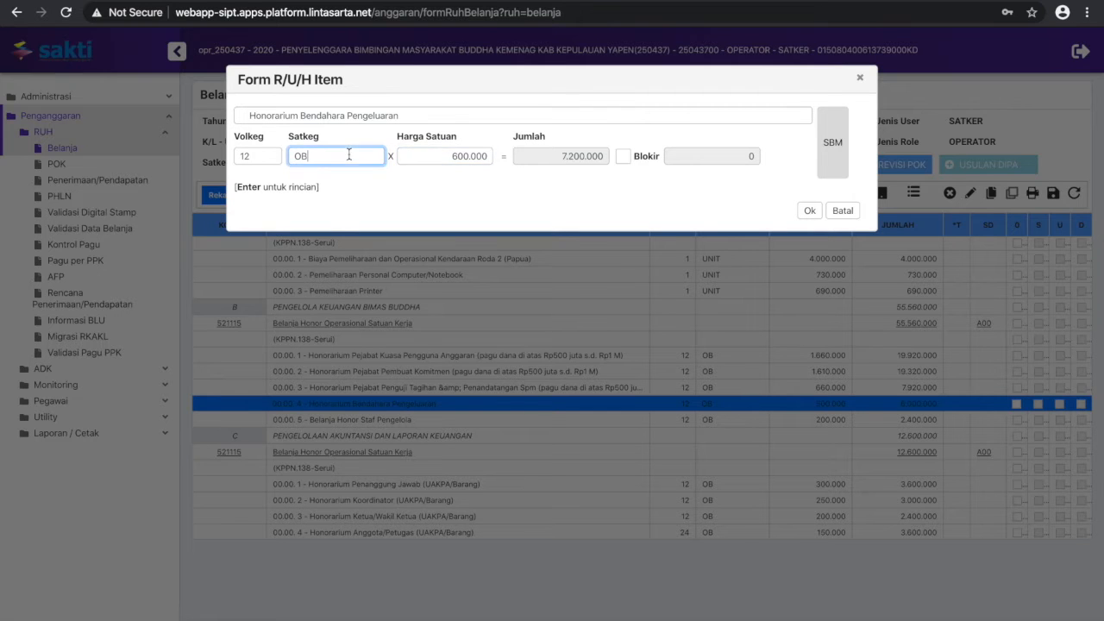
pyautogui.click(448, 157)
pyautogui.click(809, 212)
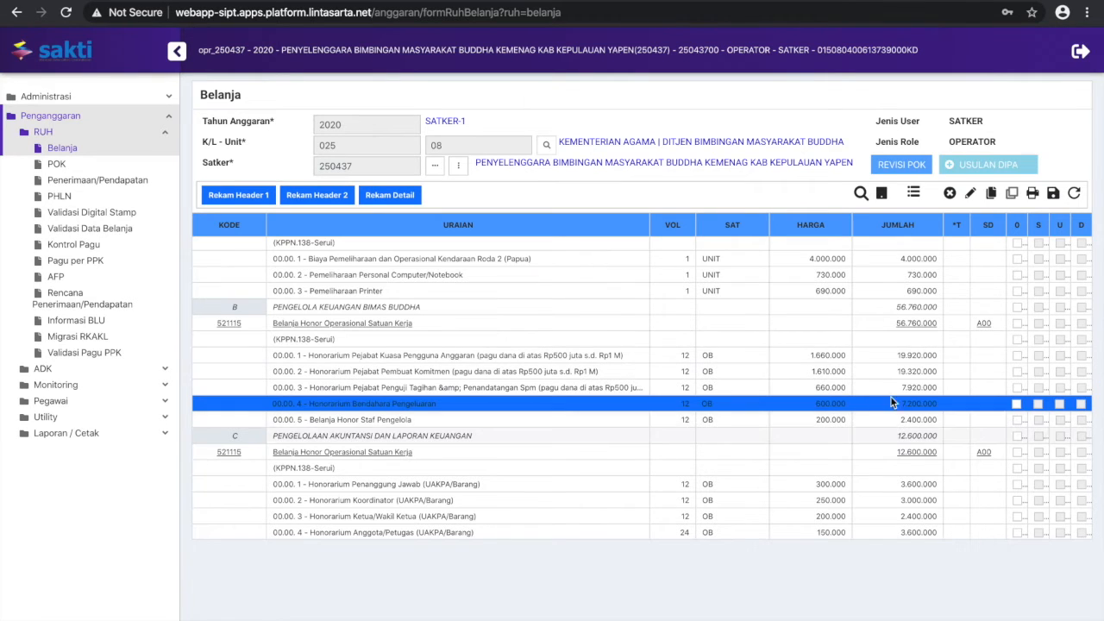
# Save the revised Belanja data and confirm the changes
pyautogui.scroll(10, 878, 396)
pyautogui.scroll(15, 870, 396)
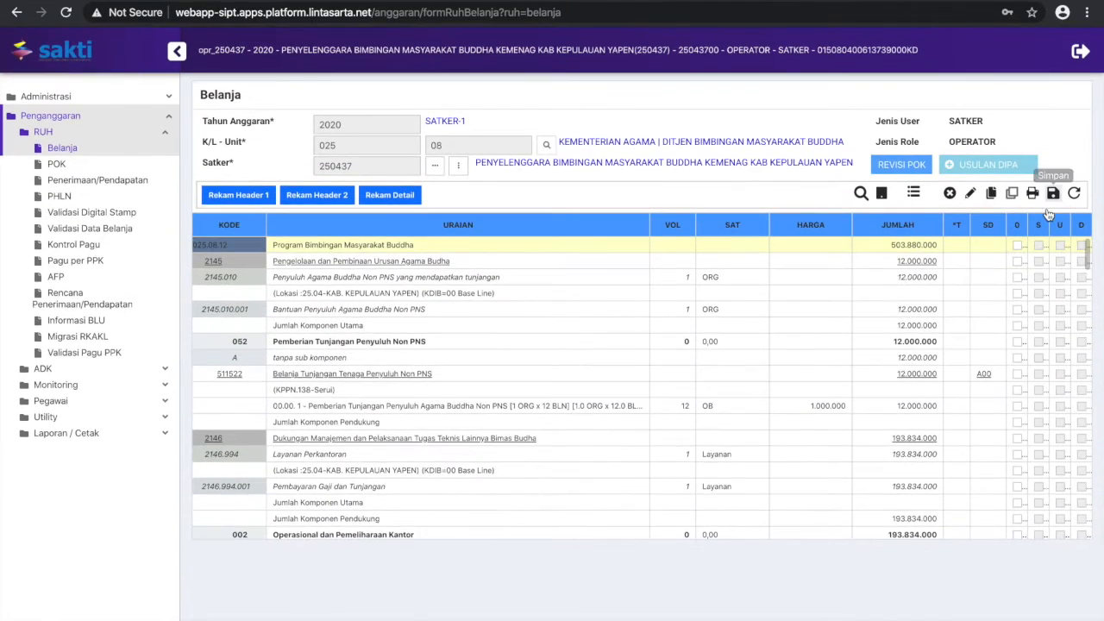
pyautogui.click(1053, 193)
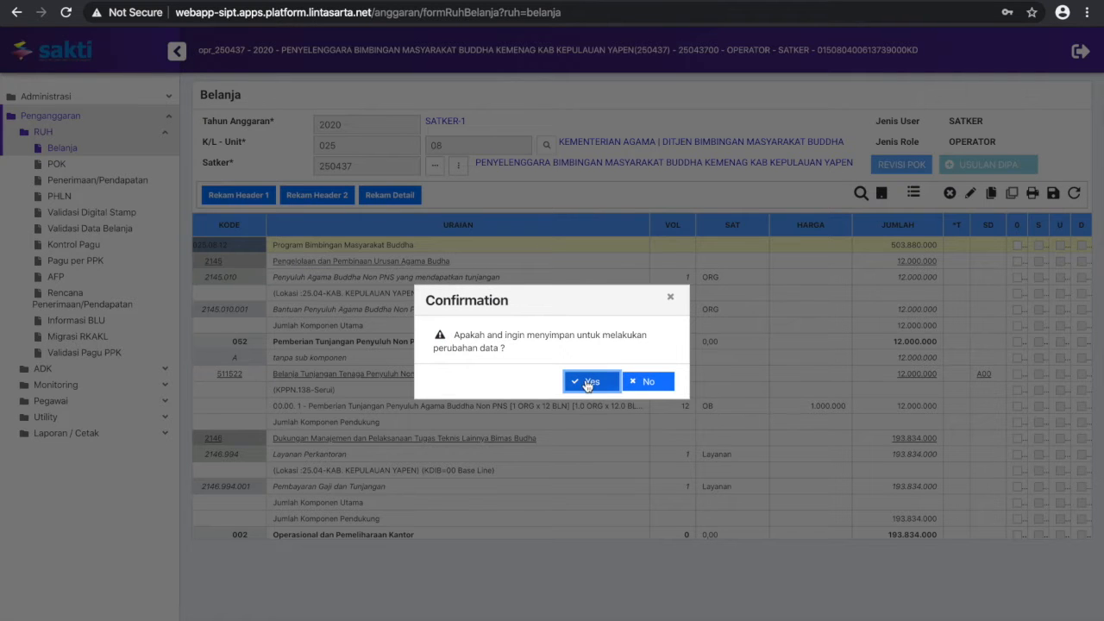
pyautogui.click(587, 383)
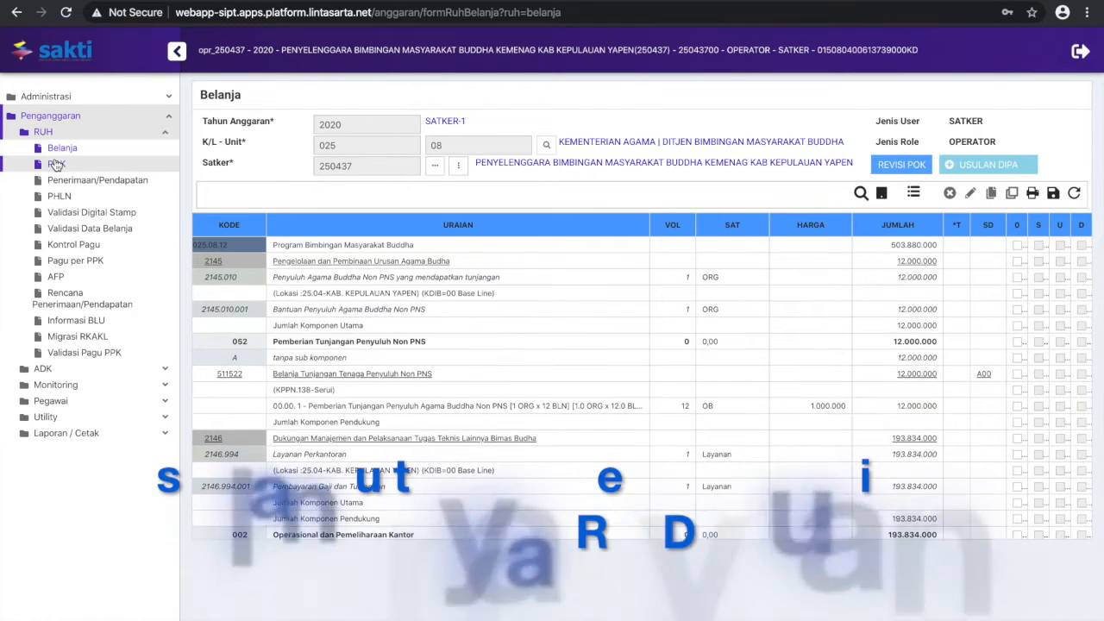
# Leave the Belanja form, open the POK form for satker 250437 and display all of its outputs
pyautogui.click(56, 164)
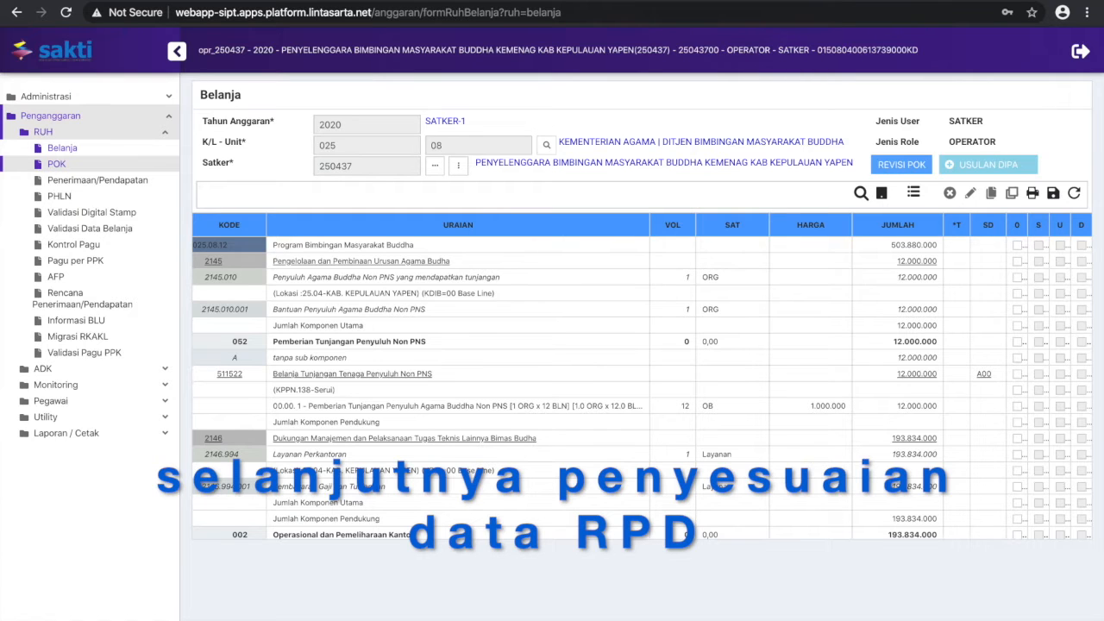
pyautogui.click(1074, 195)
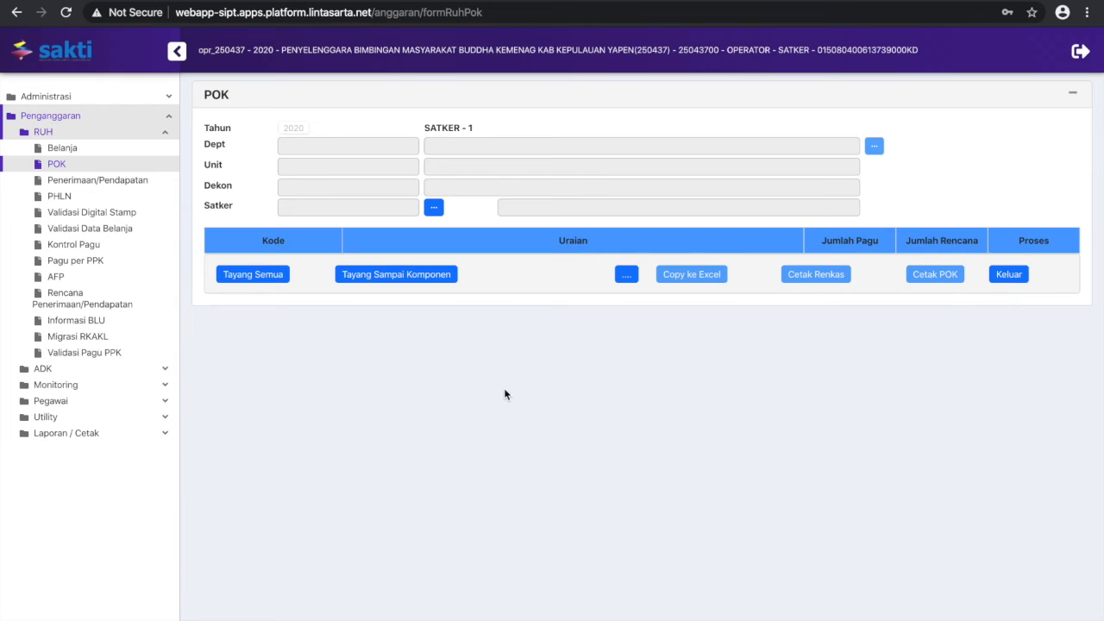
pyautogui.click(435, 208)
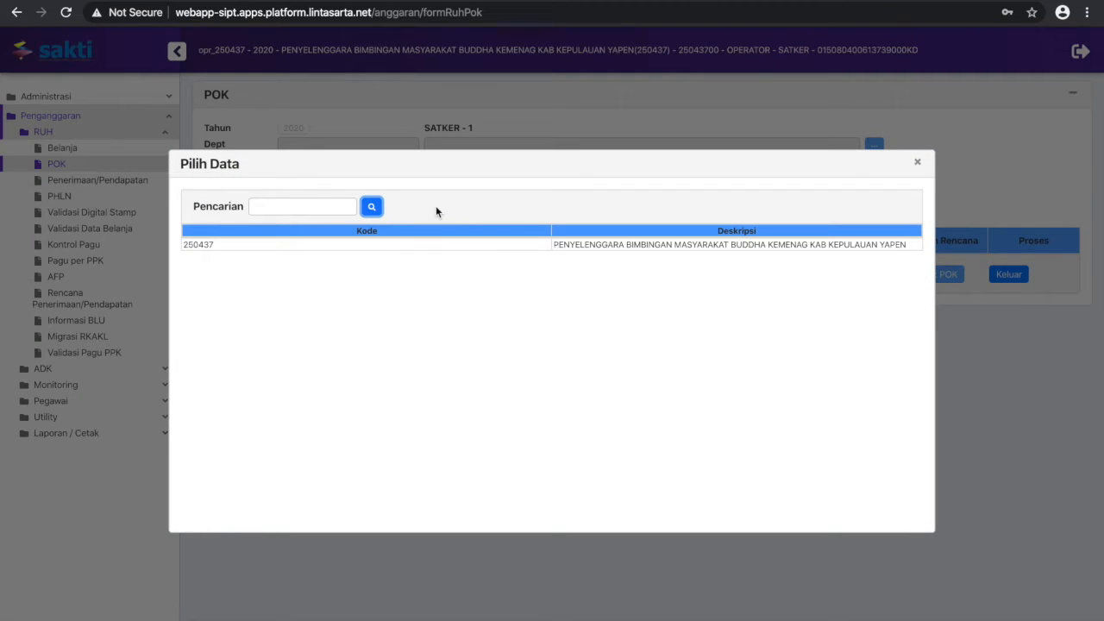
pyautogui.doubleClick(491, 245)
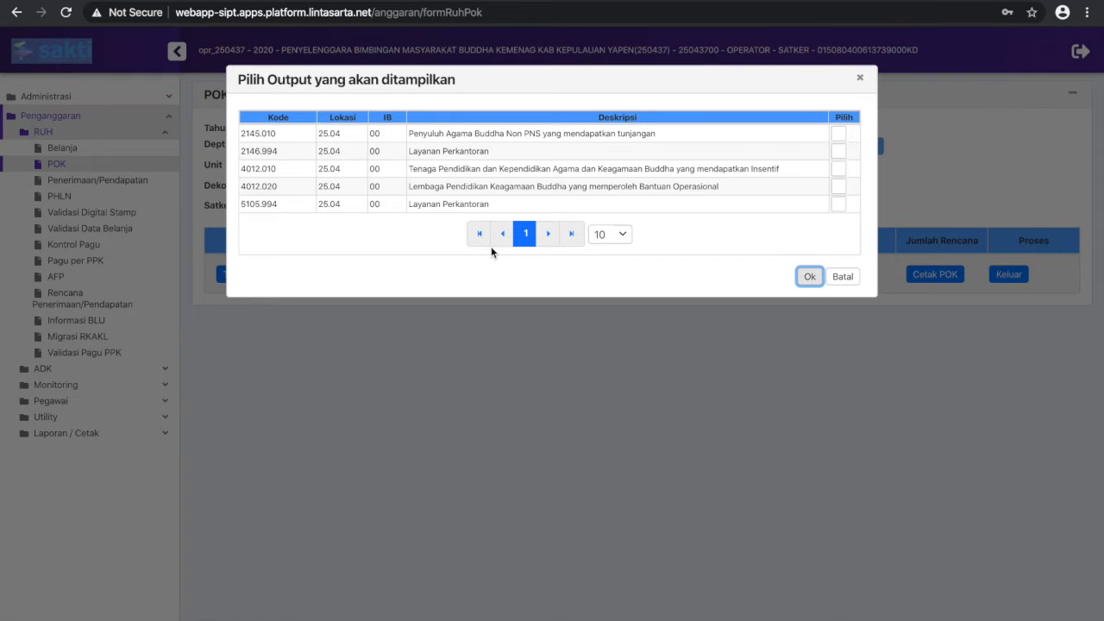
pyautogui.click(841, 119)
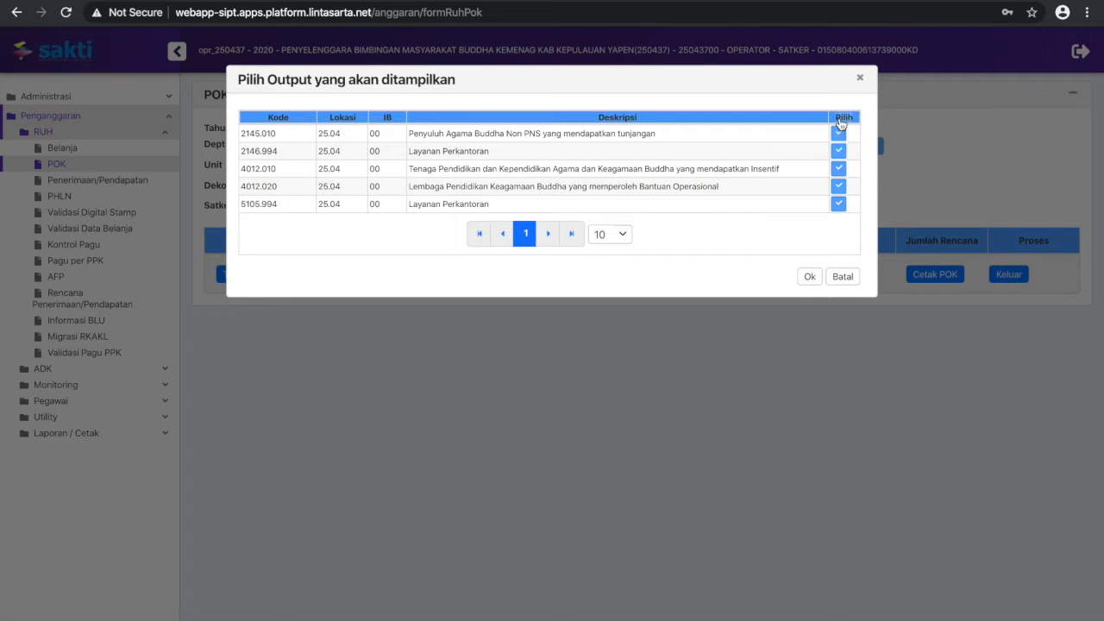
pyautogui.click(810, 278)
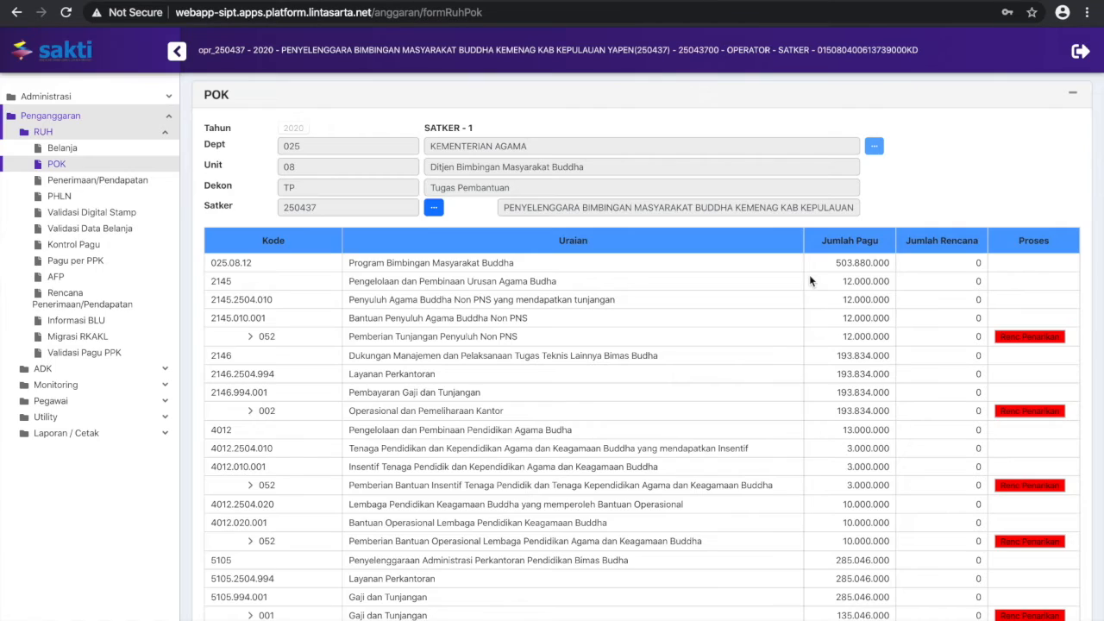
# Expand the POK table down to its individual detail items with Tayang Semua
pyautogui.scroll(-2, 809, 345)
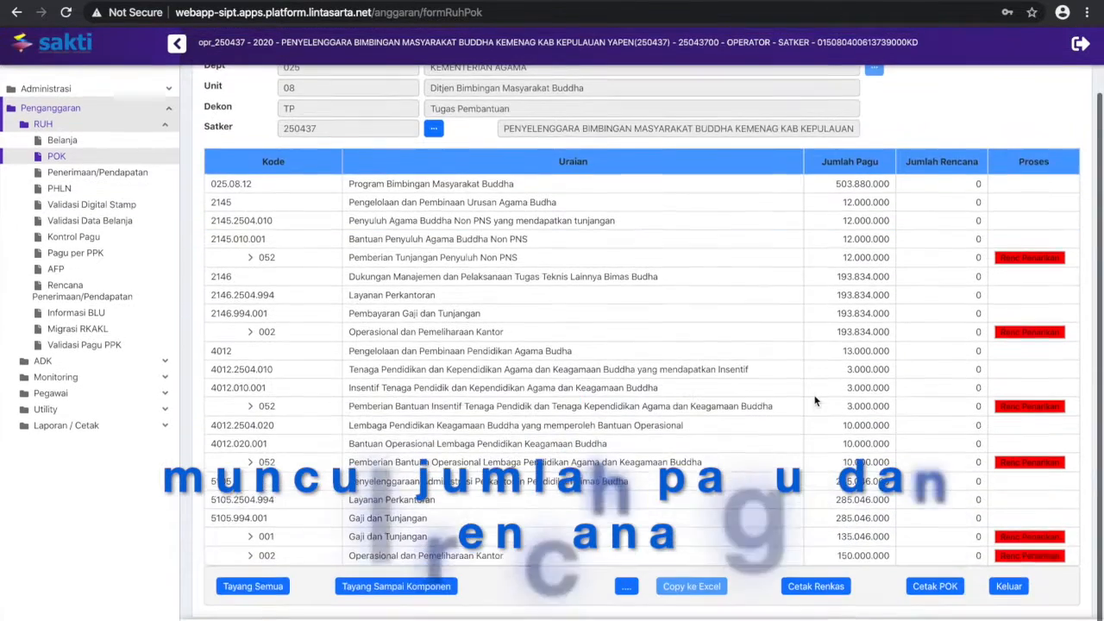
pyautogui.click(278, 597)
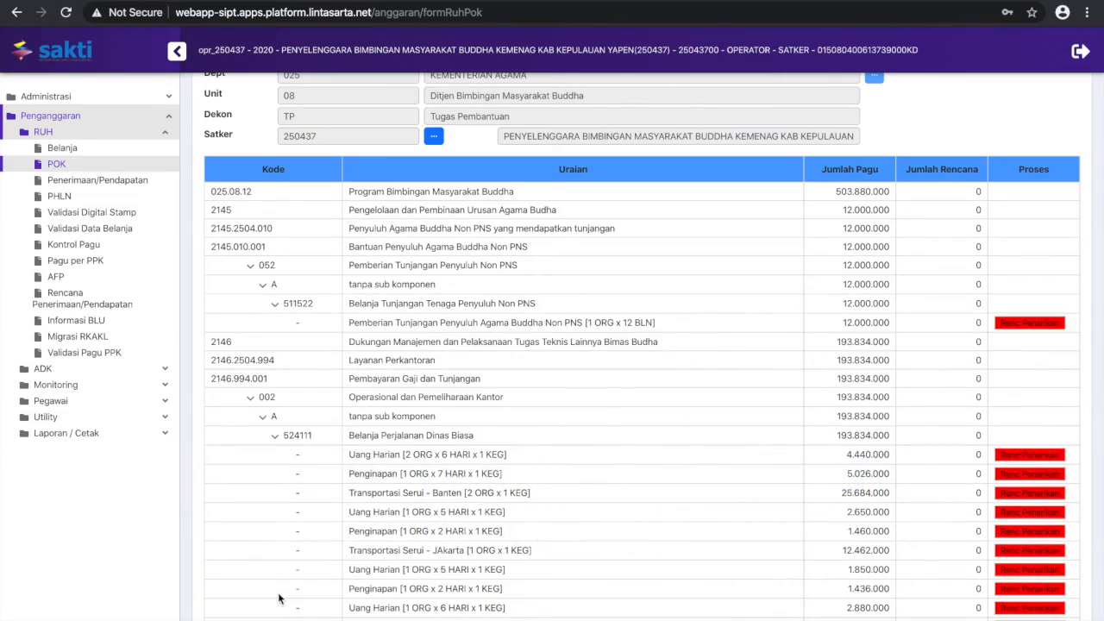
pyautogui.scroll(-20, 808, 337)
pyautogui.scroll(1, 809, 337)
pyautogui.scroll(20, 807, 337)
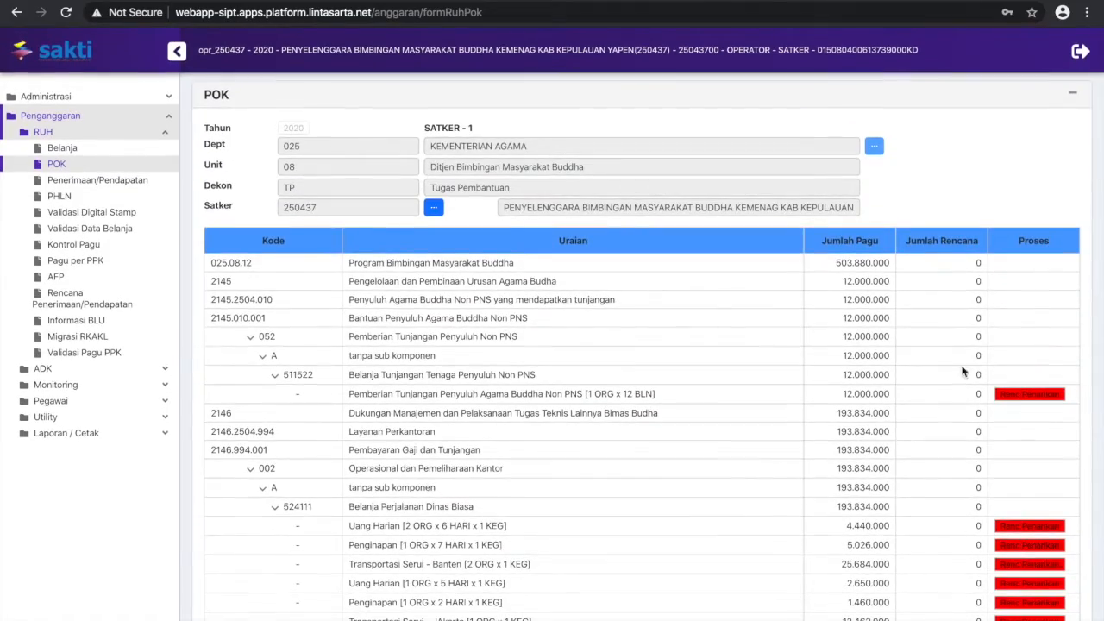
# Record the withdrawal plan for Pemberian Tunjangan Penyuluh Agama Buddha Non PNS with 10.000.000 in Desember and 2.000.000 in Nopember, and save
pyautogui.click(1027, 394)
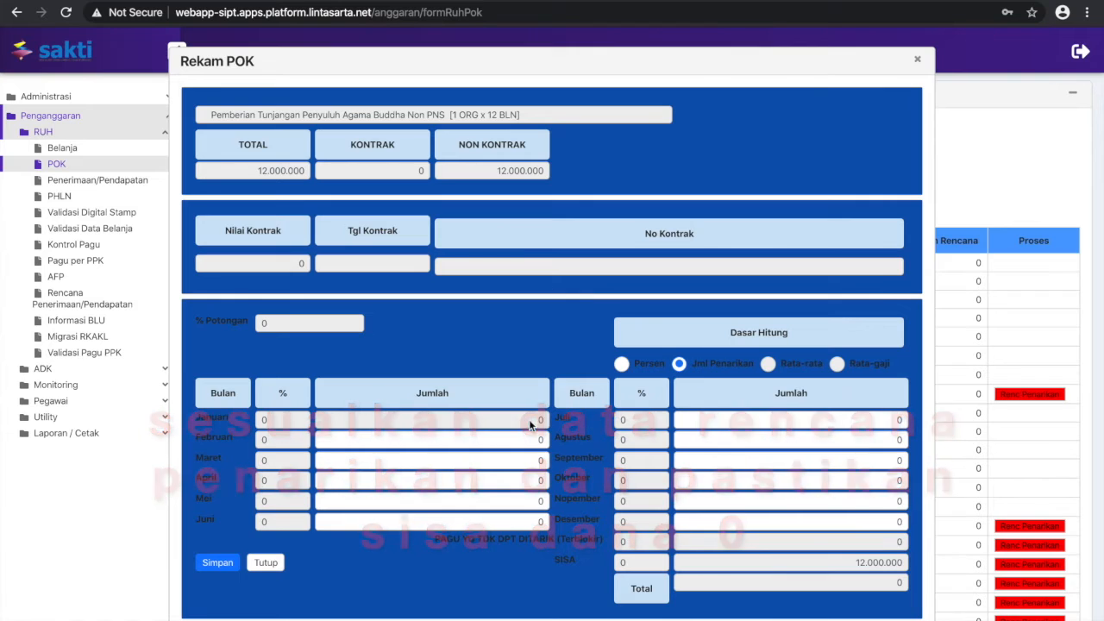
pyautogui.click(881, 518)
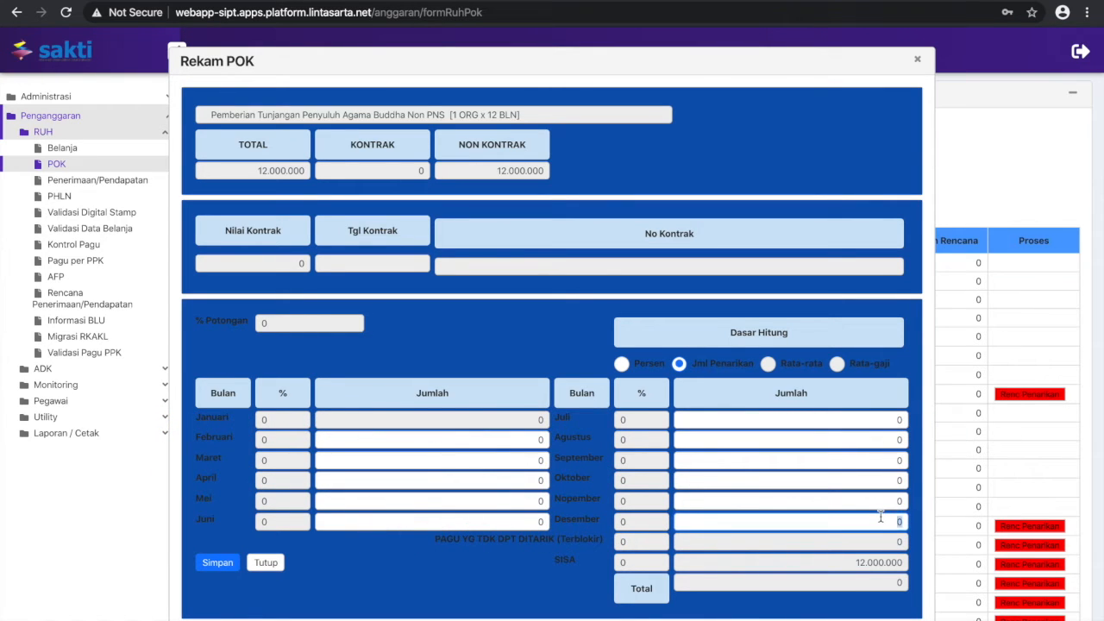
pyautogui.write('1.000.000')
pyautogui.click(889, 501)
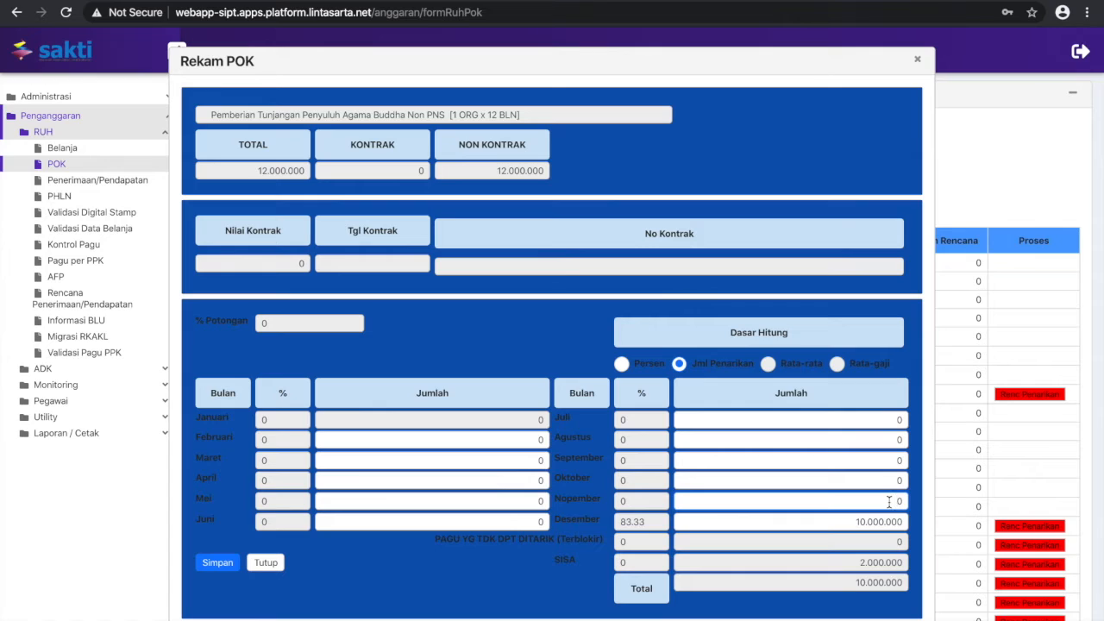
pyautogui.write('200.000')
pyautogui.click(770, 540)
pyautogui.click(218, 563)
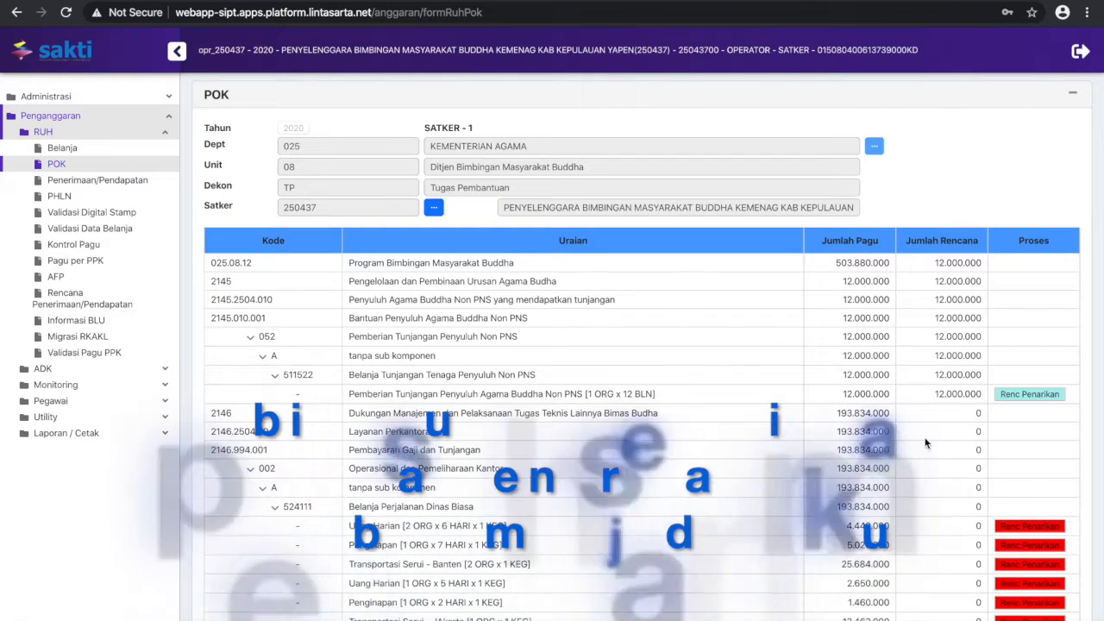
# Record the withdrawal plan for Uang Harian [2 ORG x 6 HARI x 1 KEG] with 4.000.000 in Februari and the remainder in Nopember, and save
pyautogui.scroll(-3, 1027, 409)
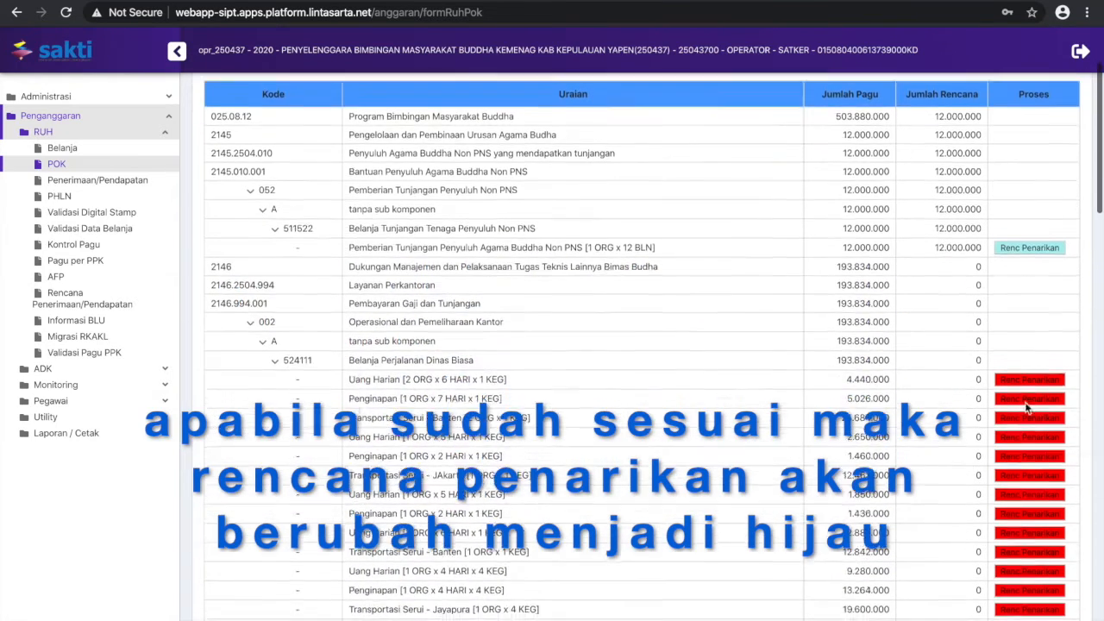
pyautogui.click(1028, 318)
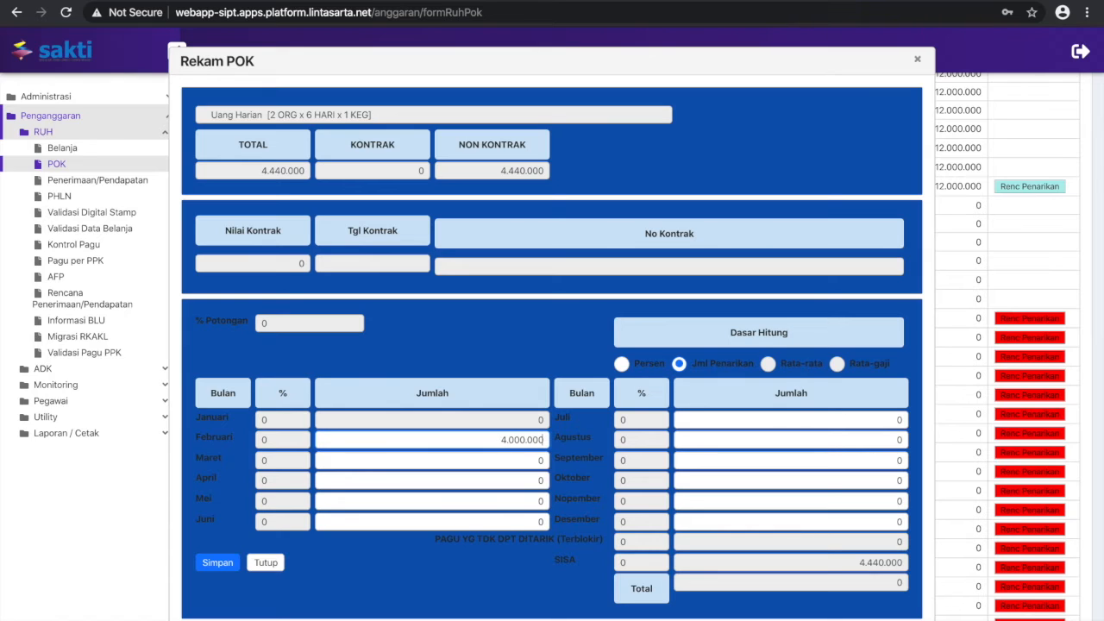
pyautogui.click(736, 502)
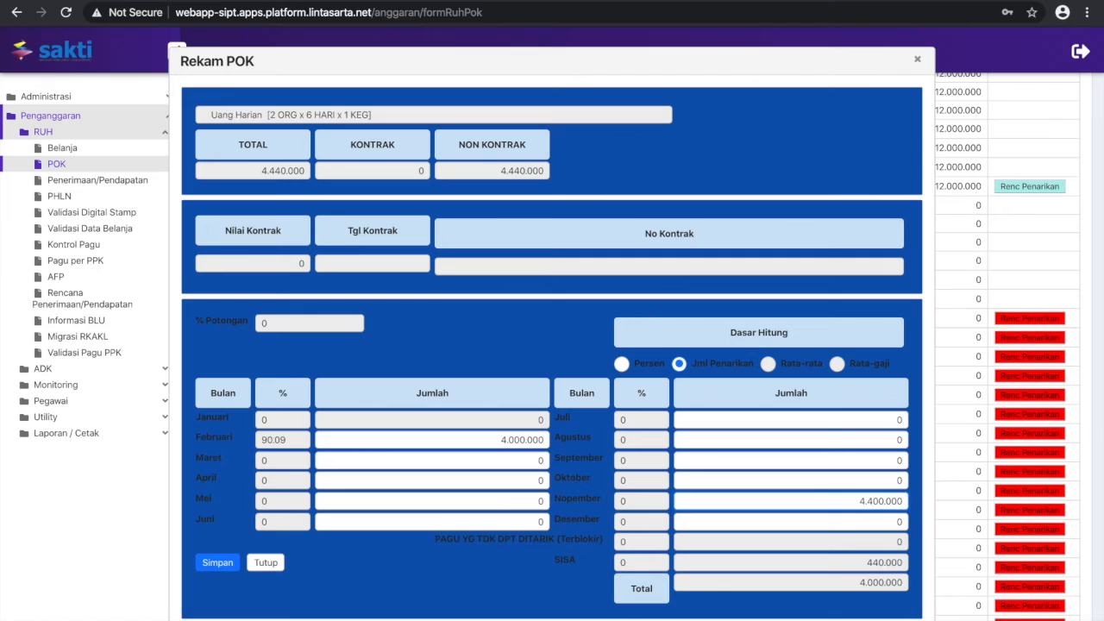
pyautogui.click(521, 521)
pyautogui.click(221, 568)
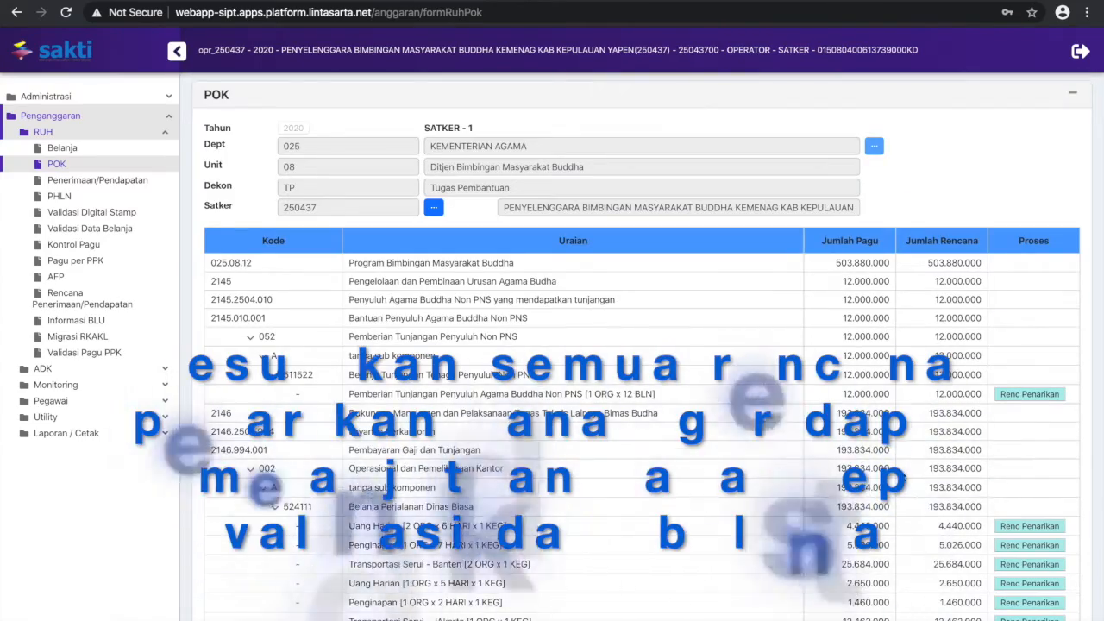
# Review the completed POK withdrawal plans and run Validasi Data Belanja on satker 250437's SATKER_REVISI 1 data
pyautogui.scroll(-15, 903, 478)
pyautogui.scroll(-15, 904, 477)
pyautogui.scroll(10, 903, 477)
pyautogui.scroll(15, 903, 477)
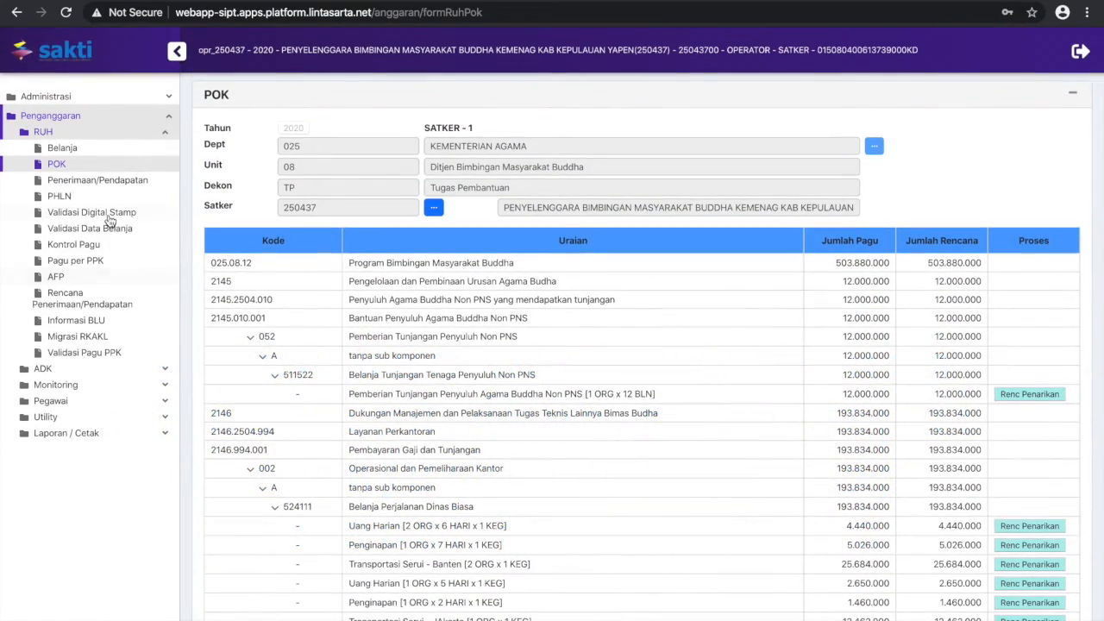
pyautogui.click(109, 231)
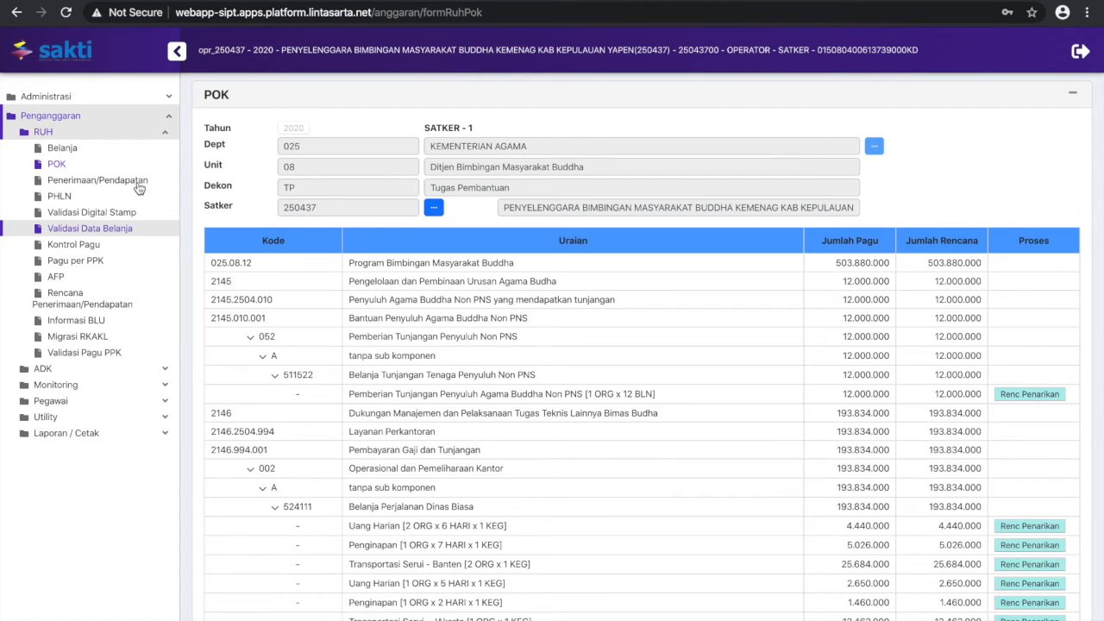
pyautogui.click(127, 231)
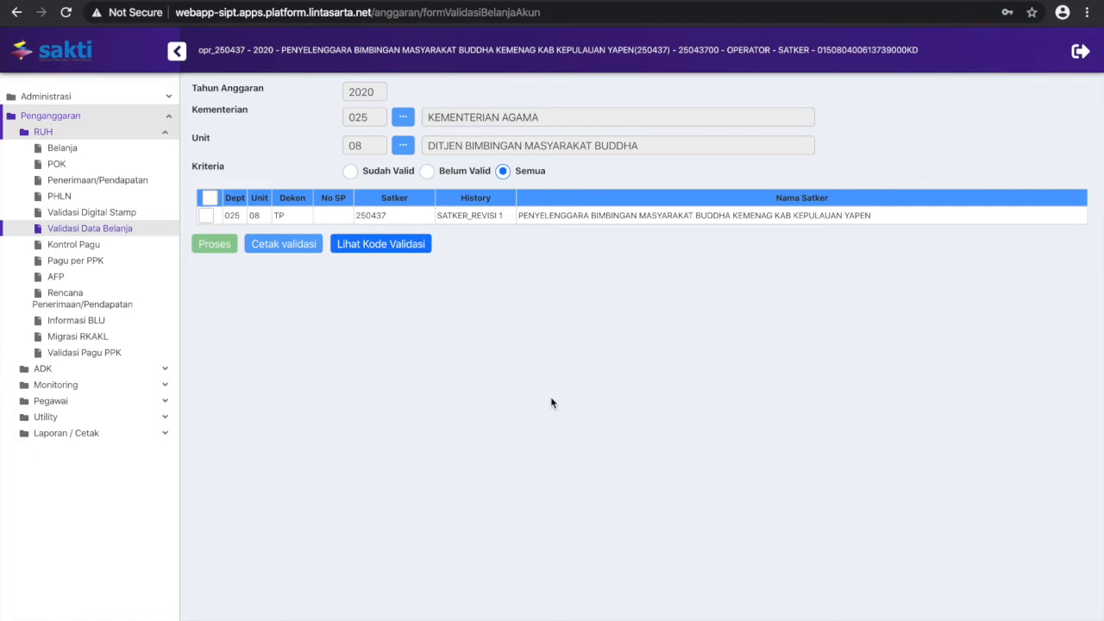
pyautogui.click(207, 216)
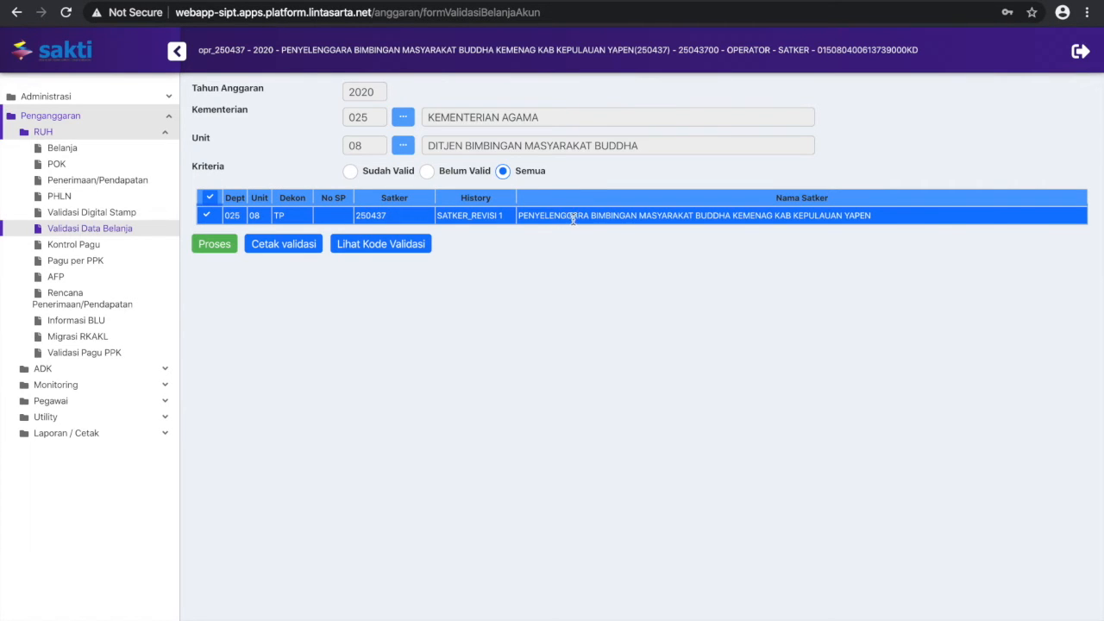
pyautogui.click(229, 249)
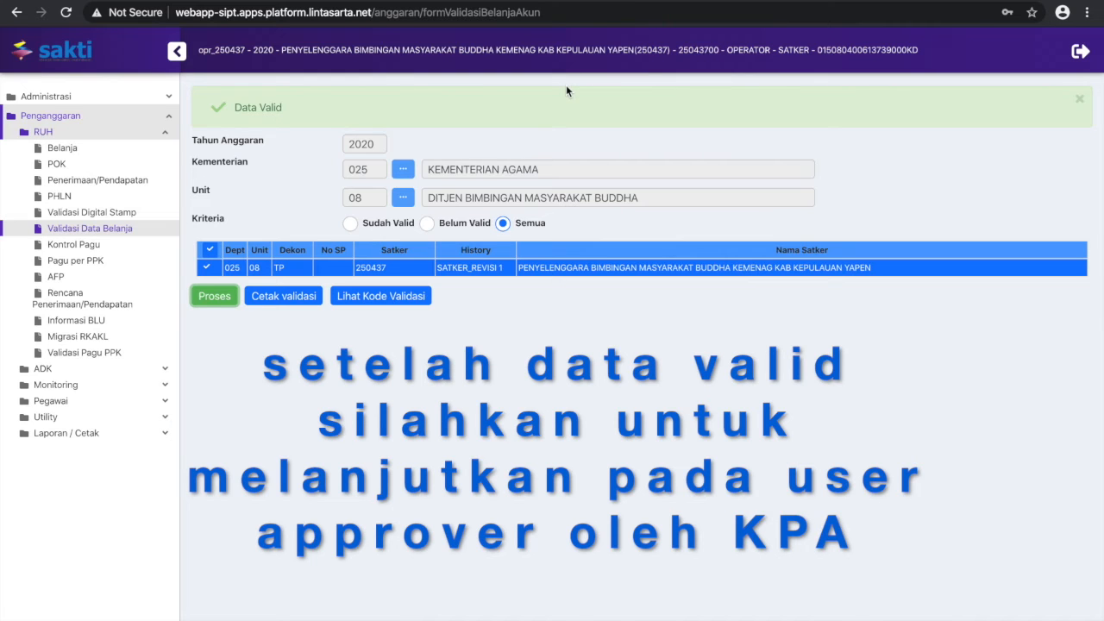
# Log out of the operator account and log in as the satker's approver with the saved username and password
pyautogui.click(1080, 54)
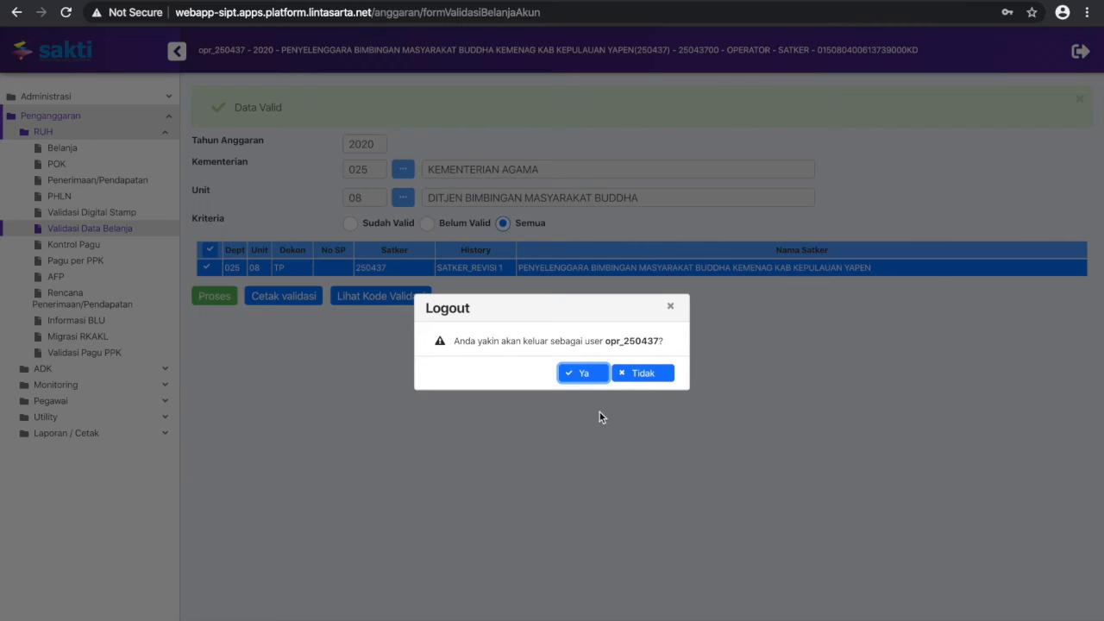
pyautogui.click(592, 377)
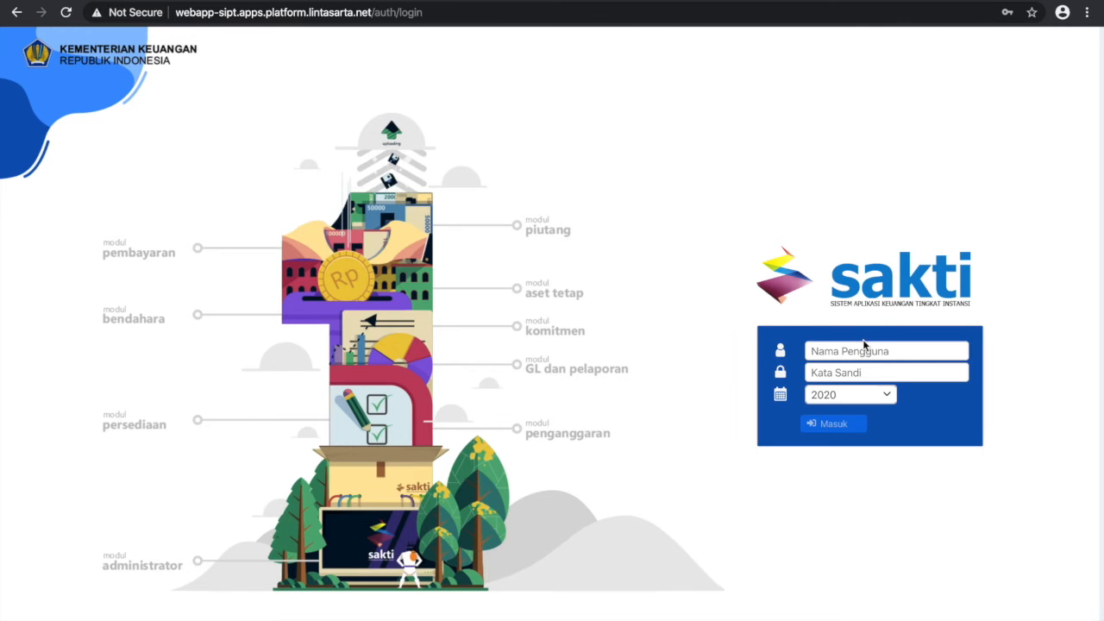
pyautogui.click(863, 350)
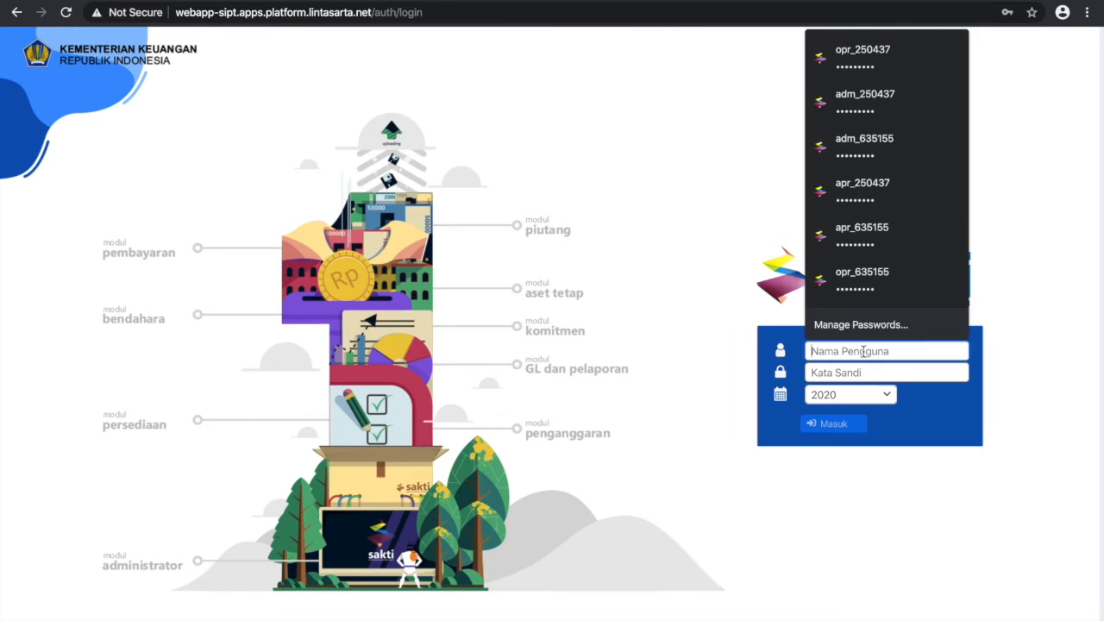
pyautogui.click(873, 188)
pyautogui.click(841, 424)
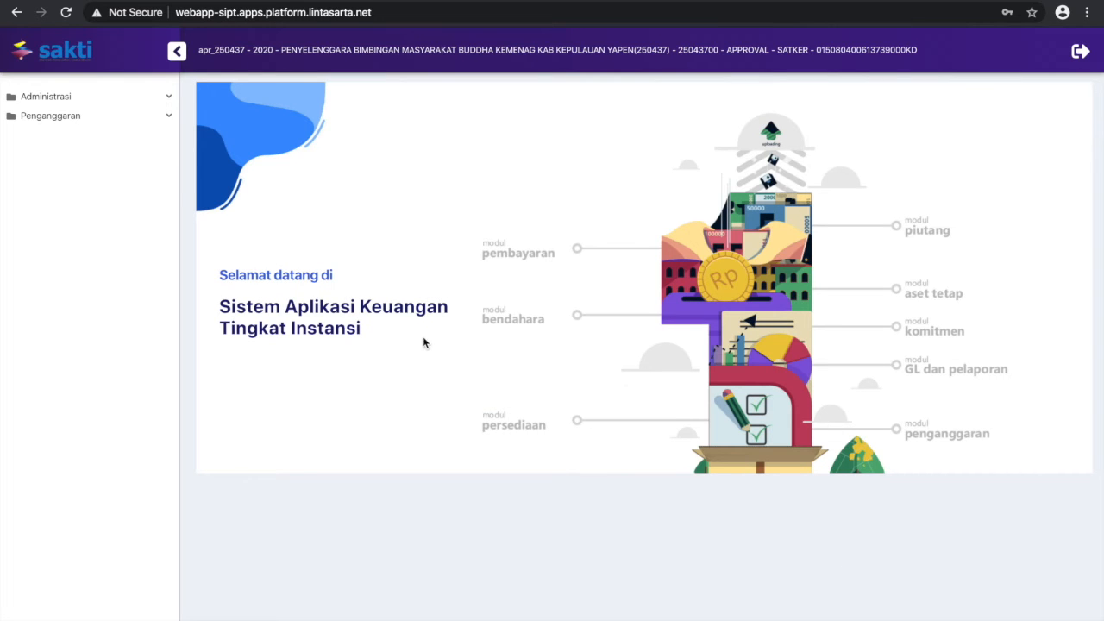
# In Monitoring Submit dan Approve Data, mark column S for the C01 - SATKER - Rev Ke 1 row, then save and confirm
pyautogui.click(169, 119)
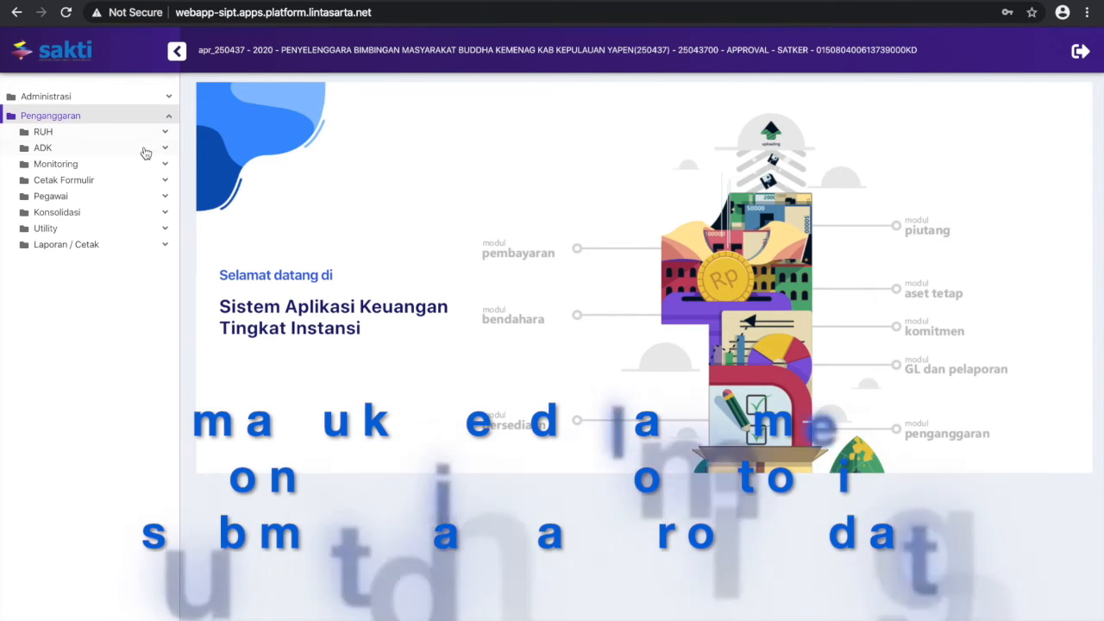
pyautogui.click(148, 178)
pyautogui.click(147, 166)
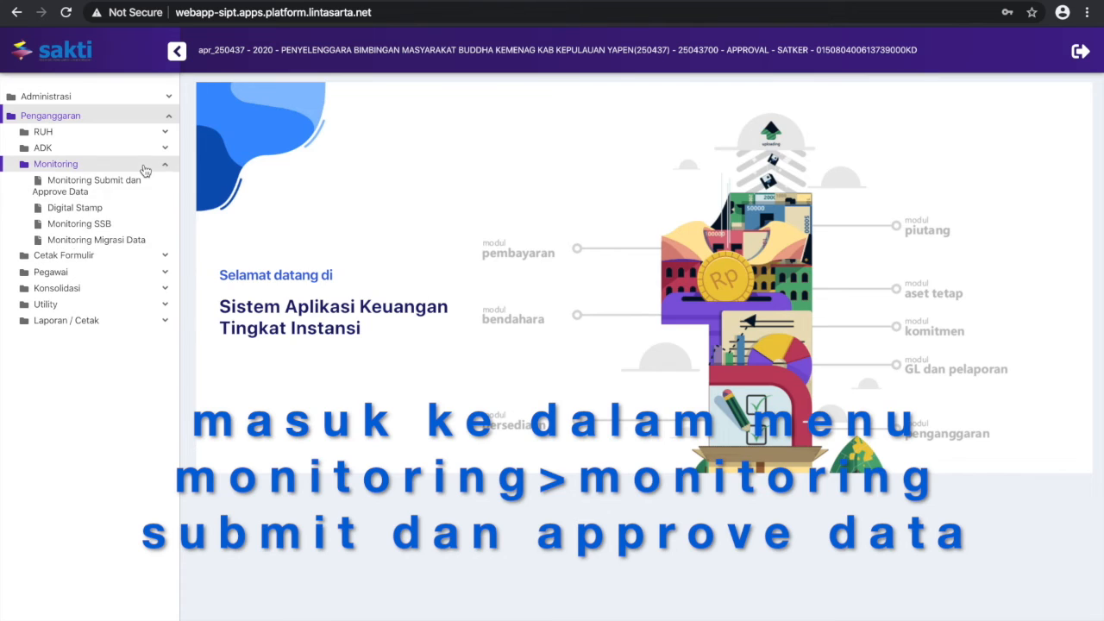
pyautogui.click(96, 189)
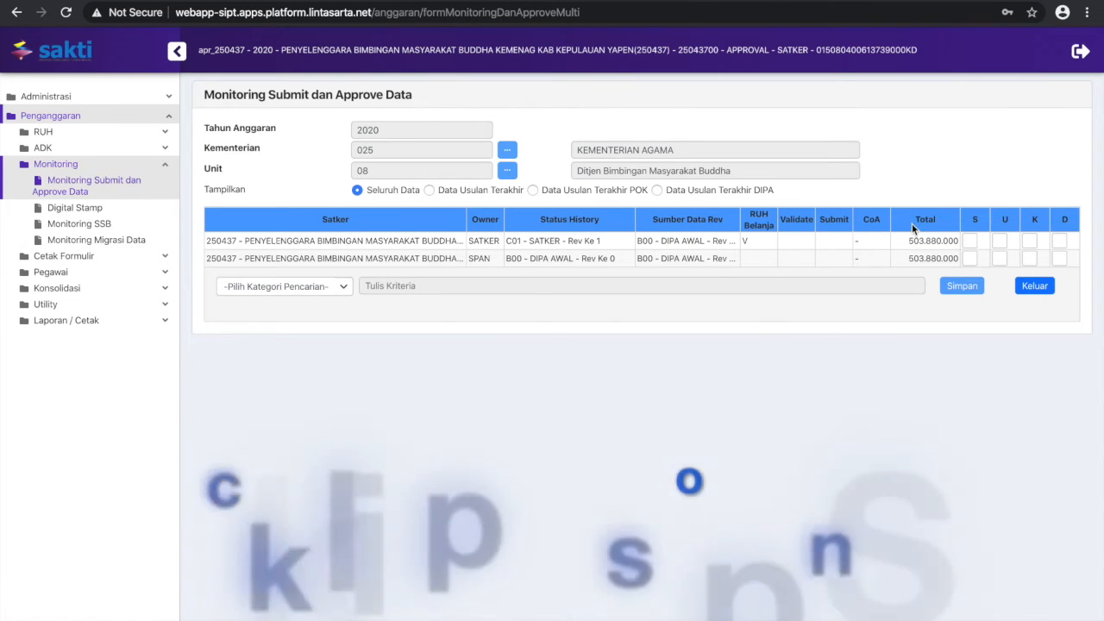
pyautogui.click(973, 241)
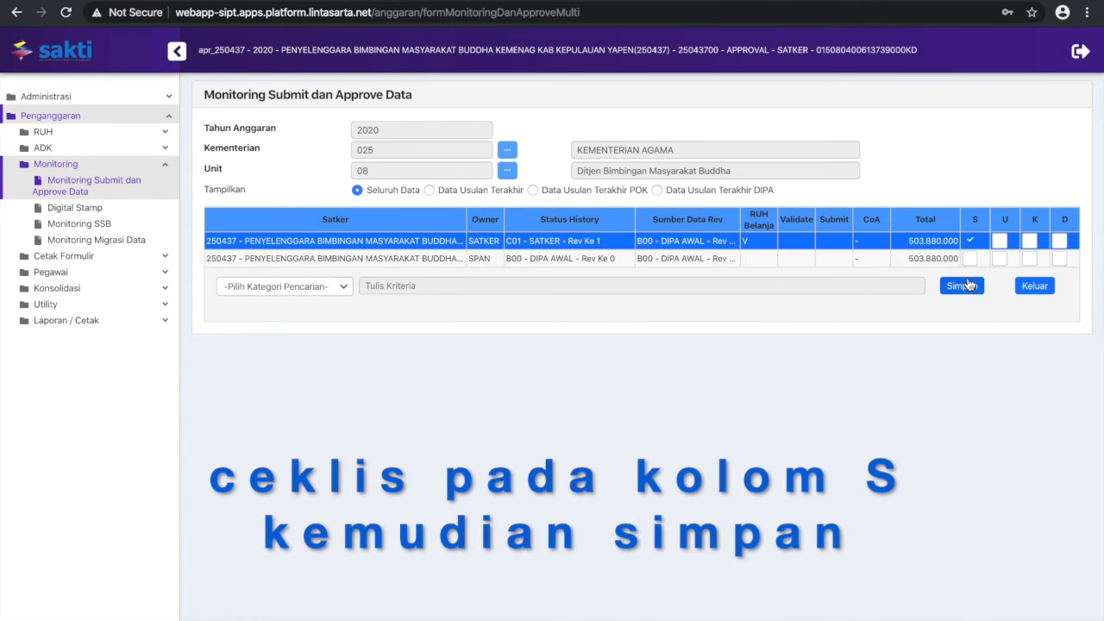
pyautogui.click(968, 287)
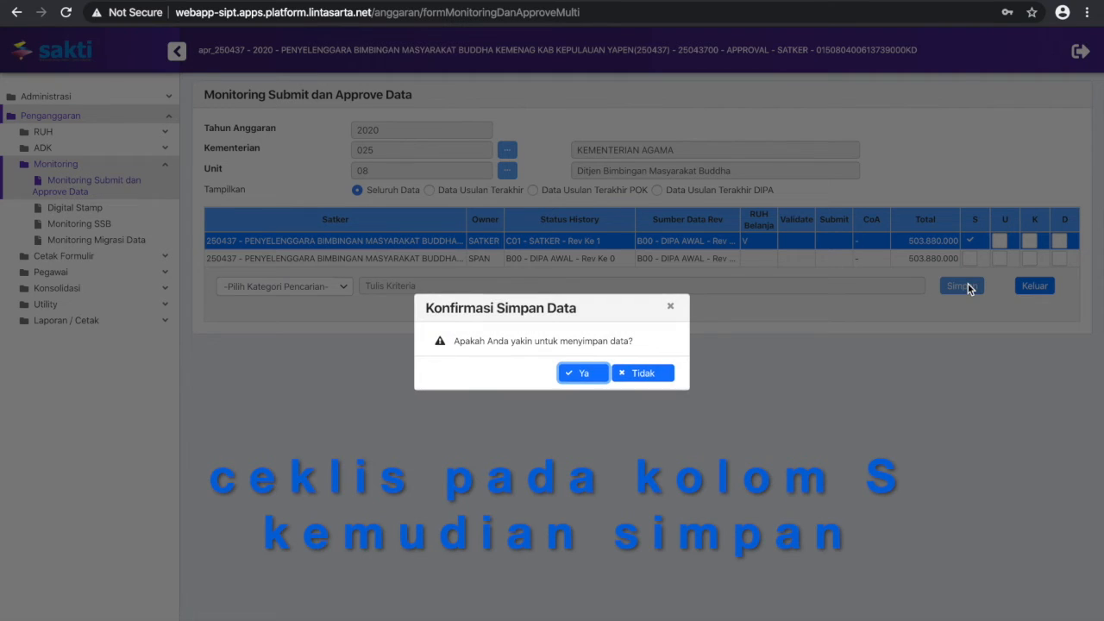
pyautogui.click(584, 373)
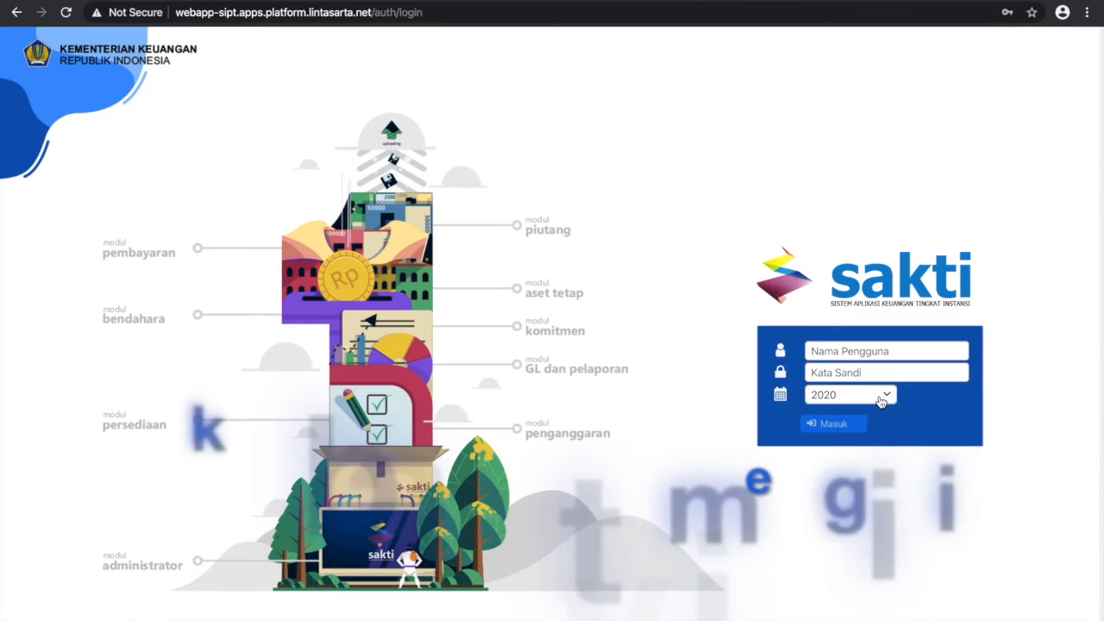
# Log in as the satker's operator with the saved username and password for fiscal year 2020
pyautogui.click(887, 352)
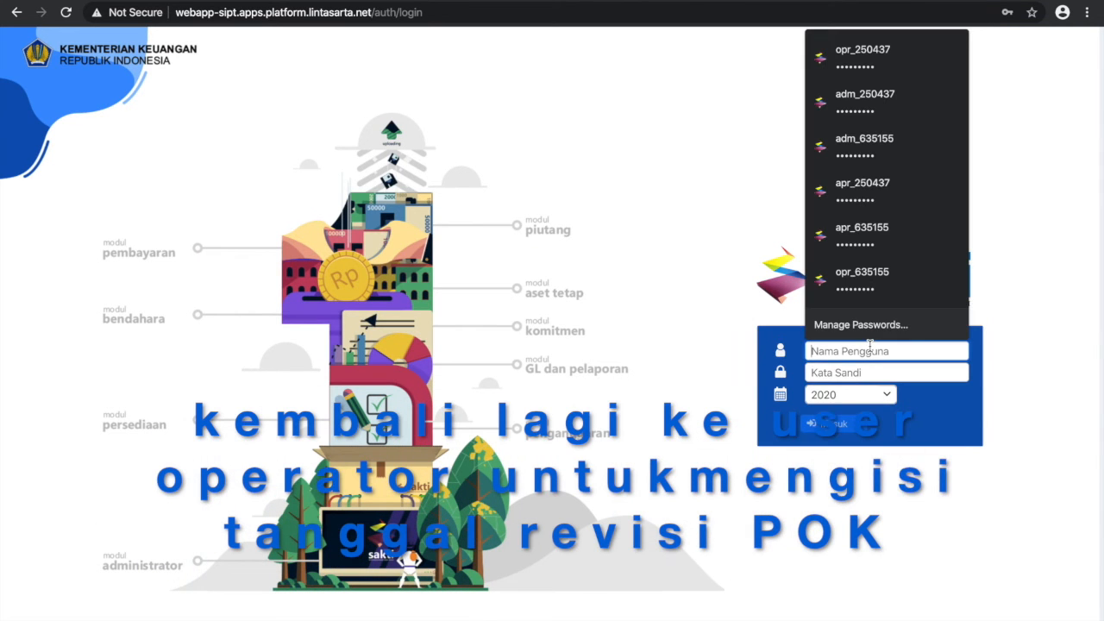
pyautogui.write('opr')
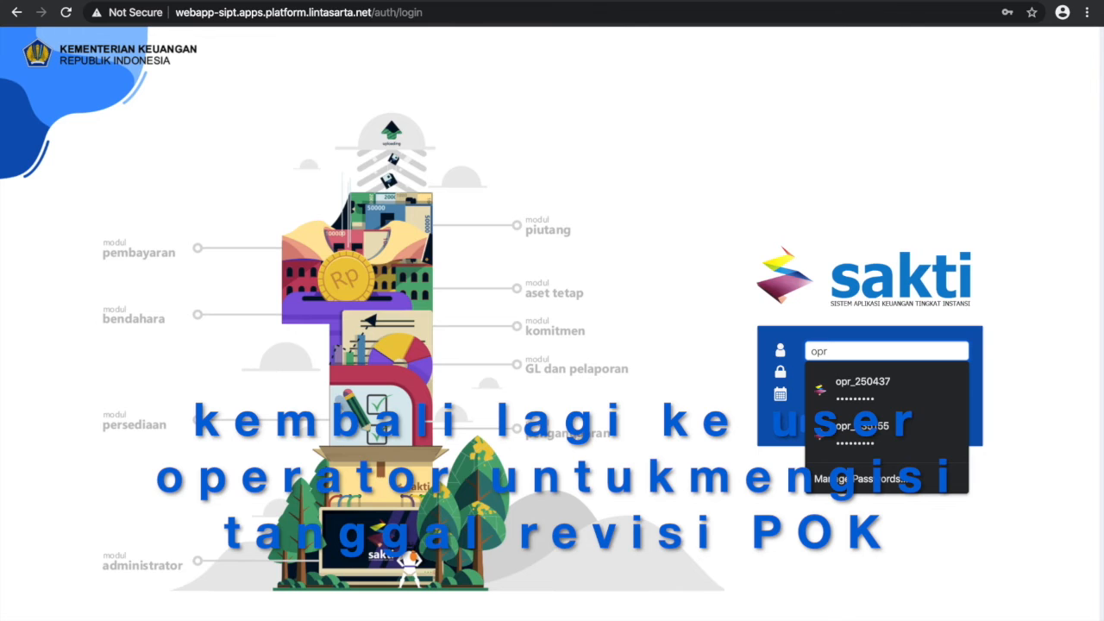
pyautogui.press('Down')
pyautogui.press('Return')
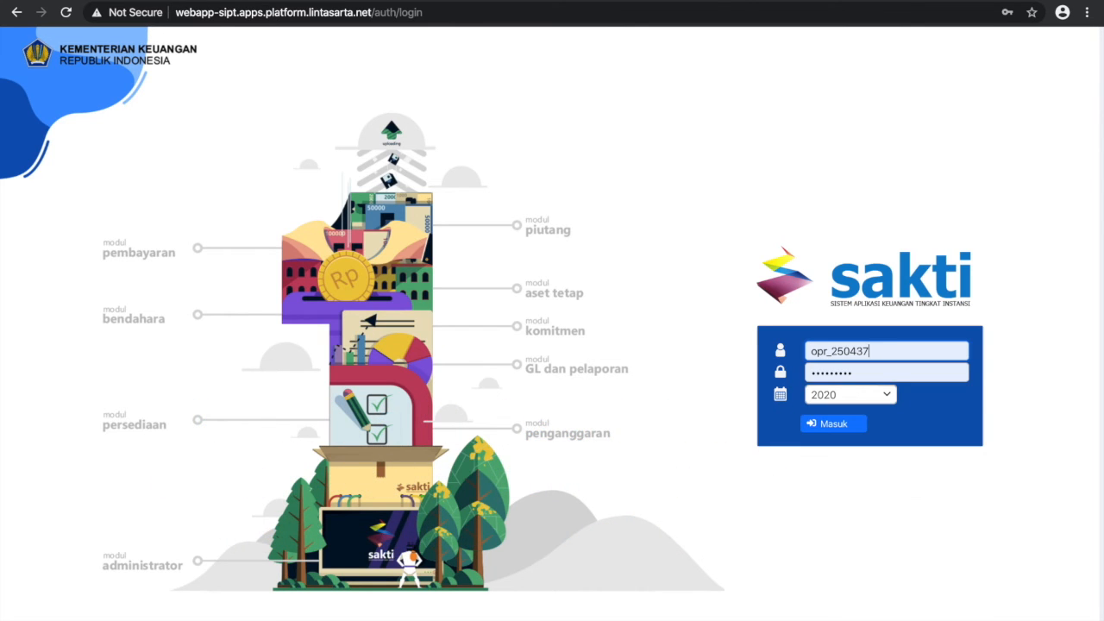
pyautogui.press('Return')
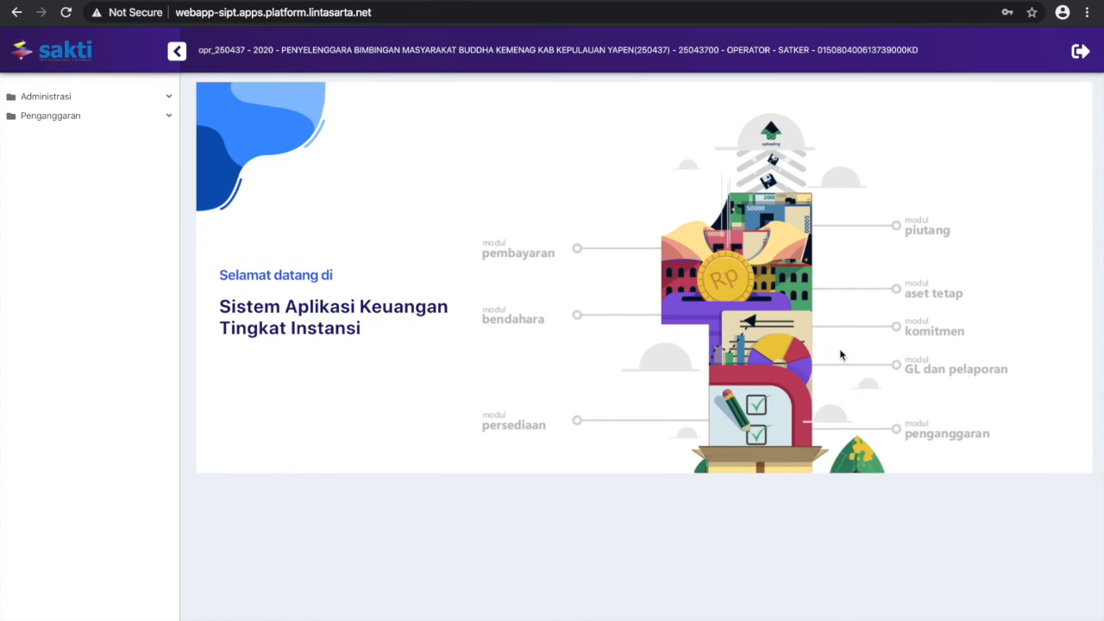
# Open the RUH Belanja form and load satker 250437's budget data with all outputs selected for display
pyautogui.click(130, 102)
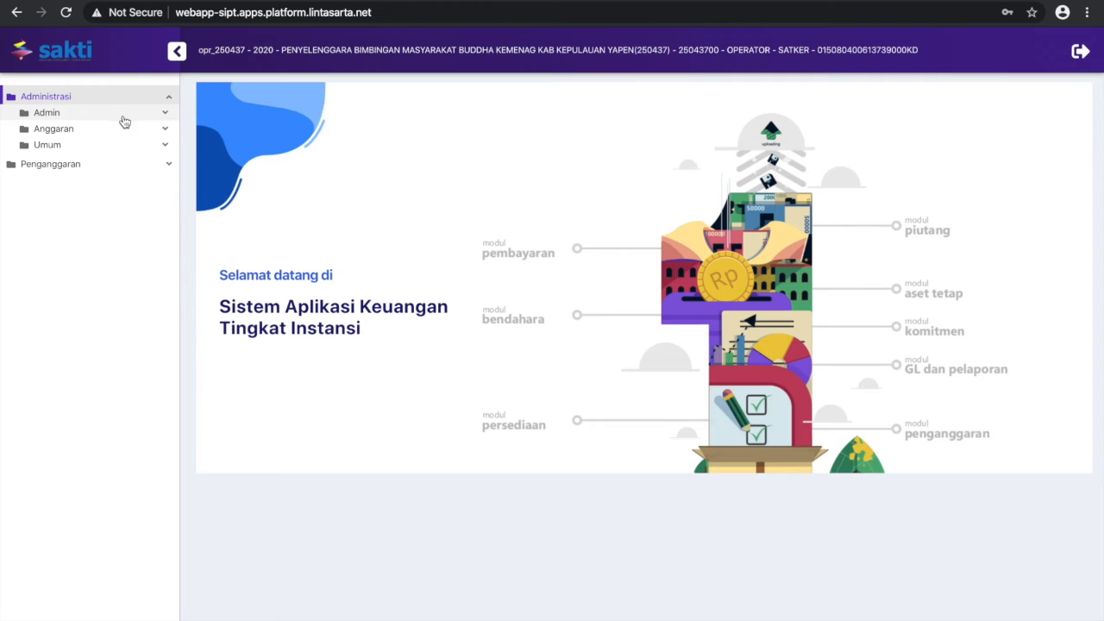
pyautogui.click(112, 166)
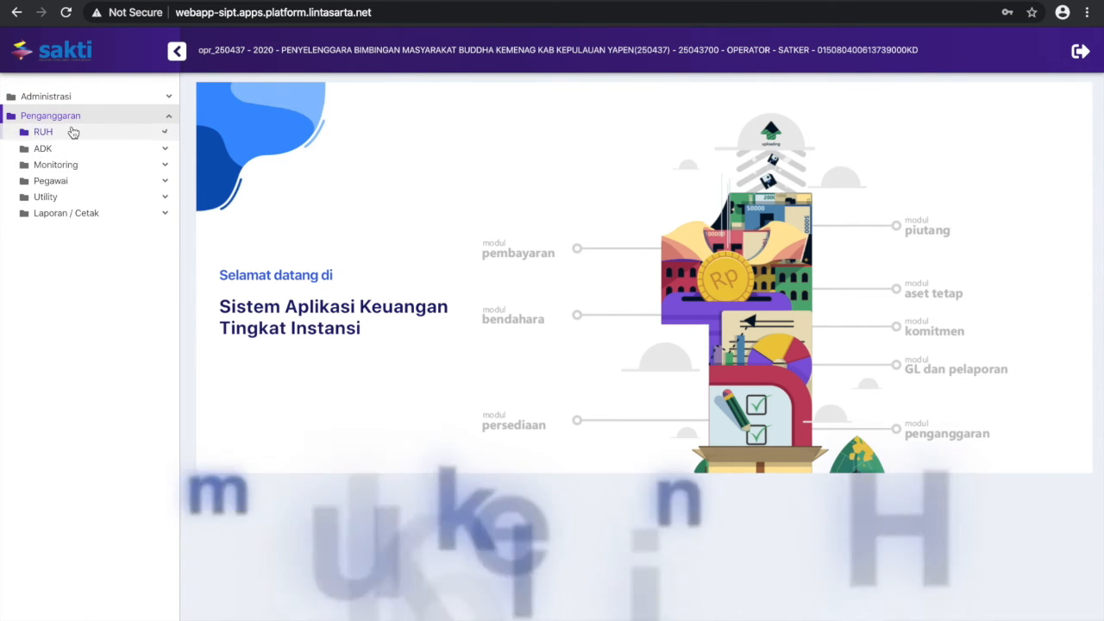
pyautogui.click(74, 135)
pyautogui.click(62, 150)
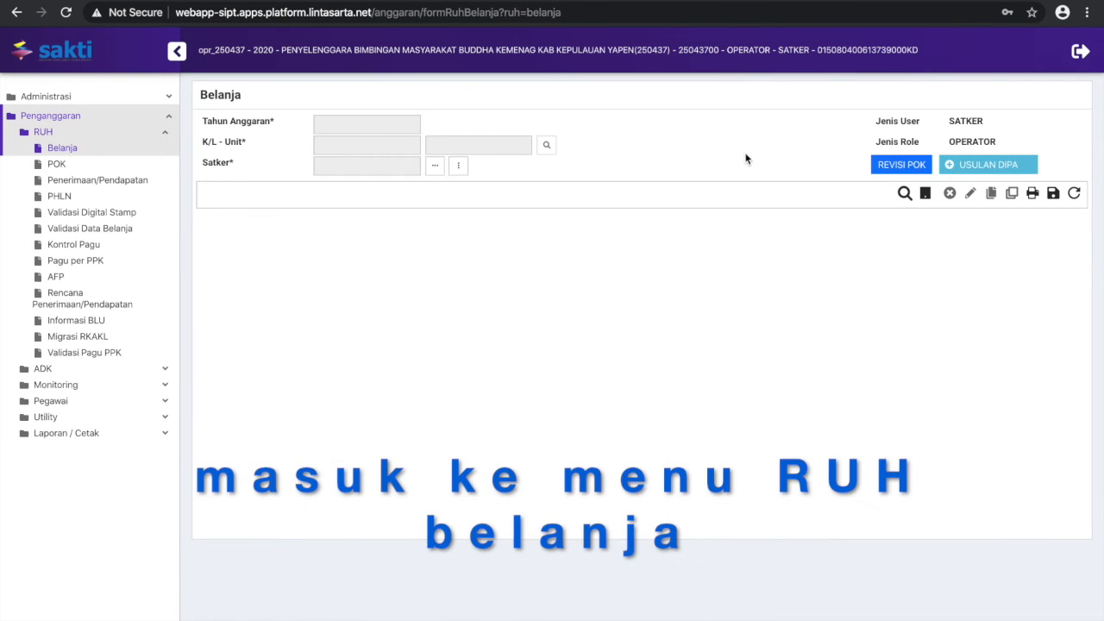
pyautogui.click(434, 165)
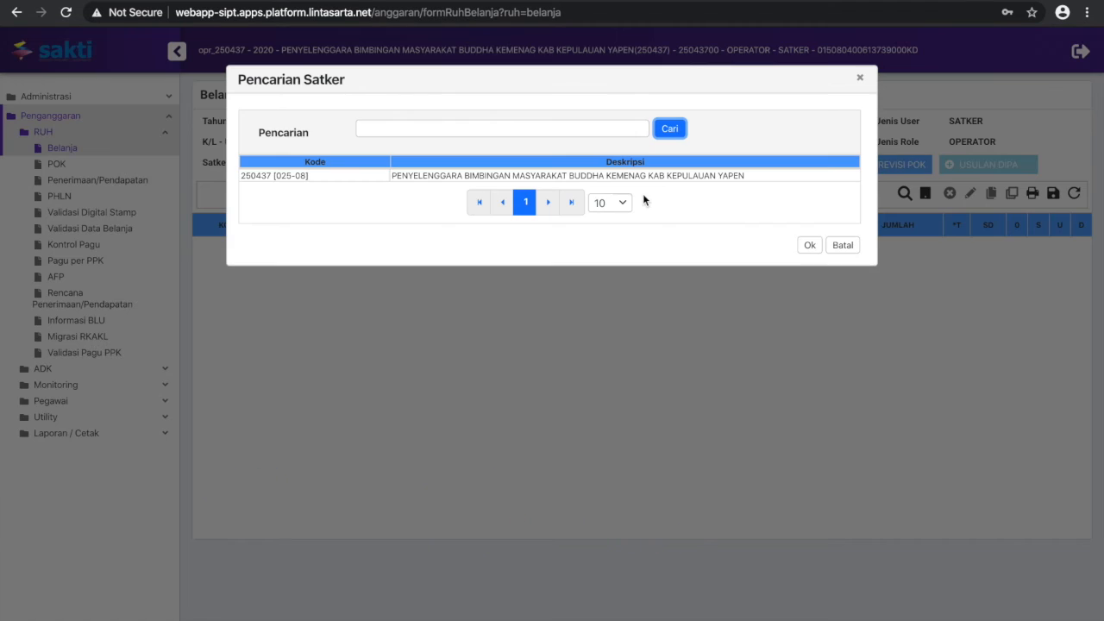
pyautogui.click(639, 176)
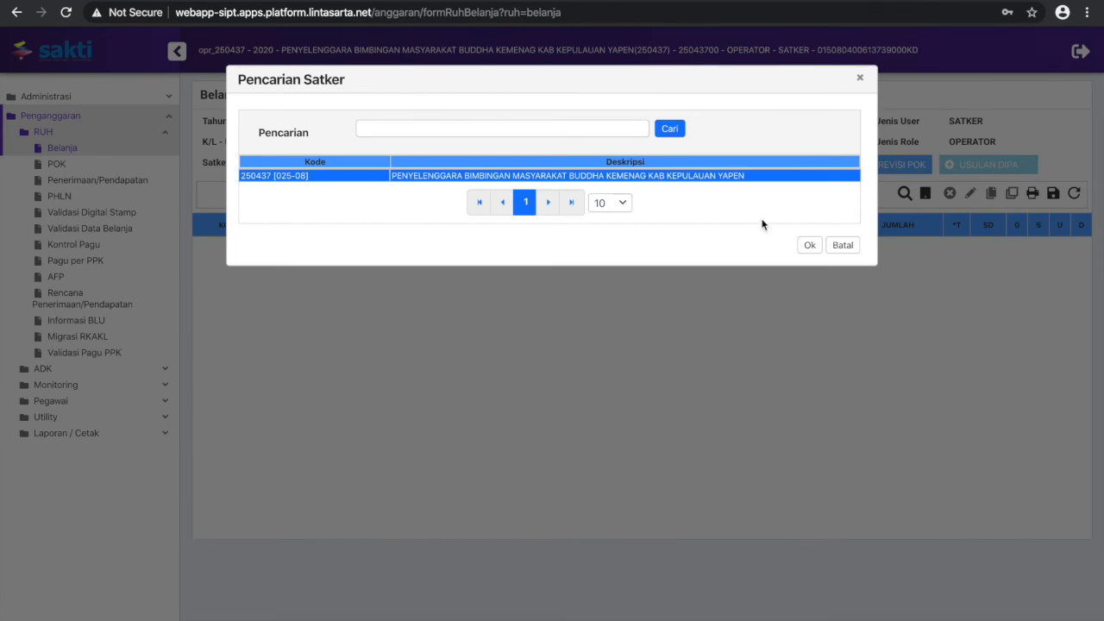
pyautogui.click(809, 245)
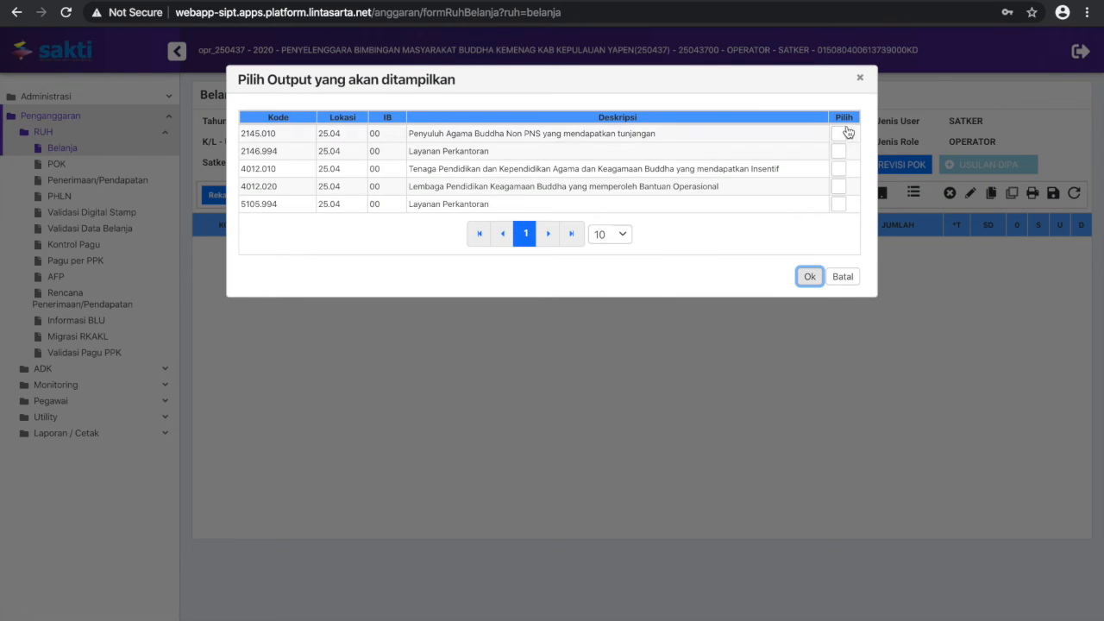
pyautogui.click(845, 117)
pyautogui.click(816, 276)
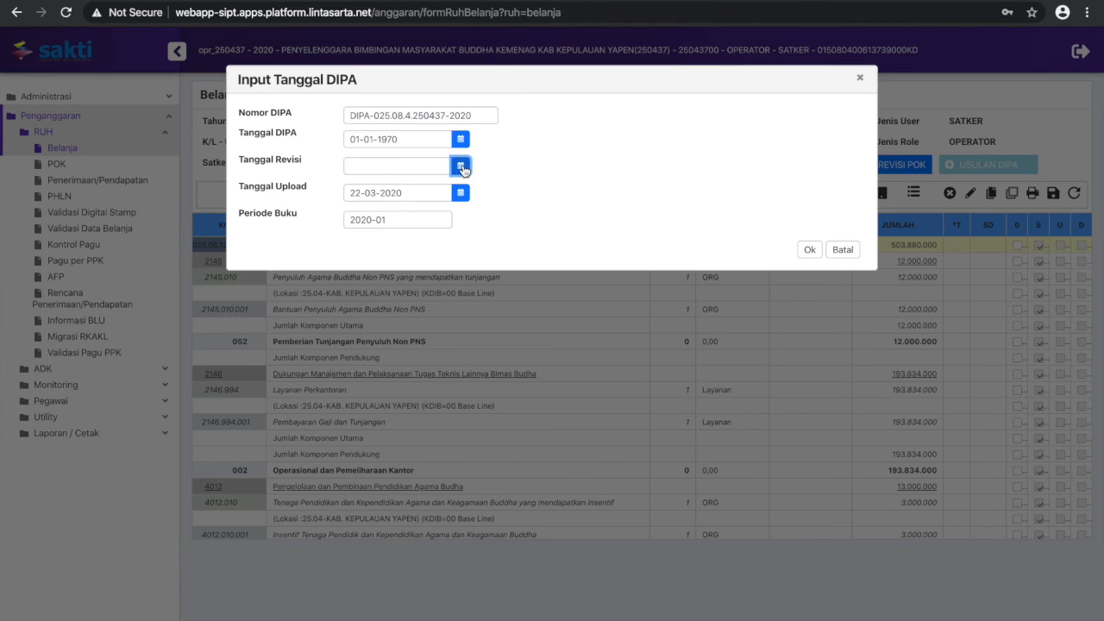
# Set the Tanggal Revisi in the satker's DIPA date details to 22 March 2020 and confirm
pyautogui.click(462, 166)
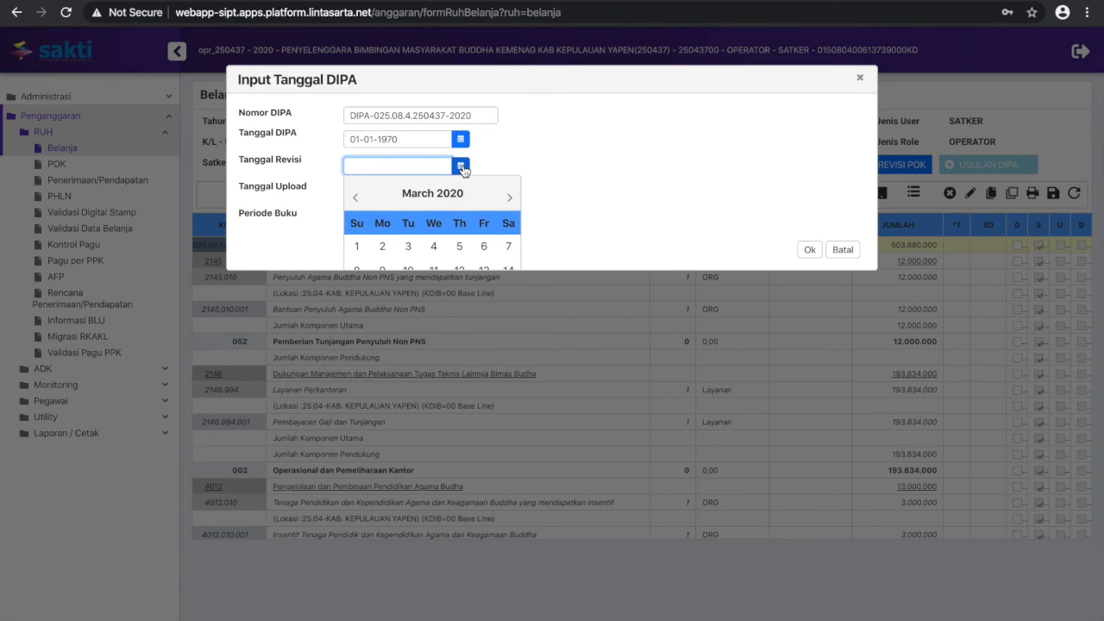
pyautogui.scroll(-2, 453, 224)
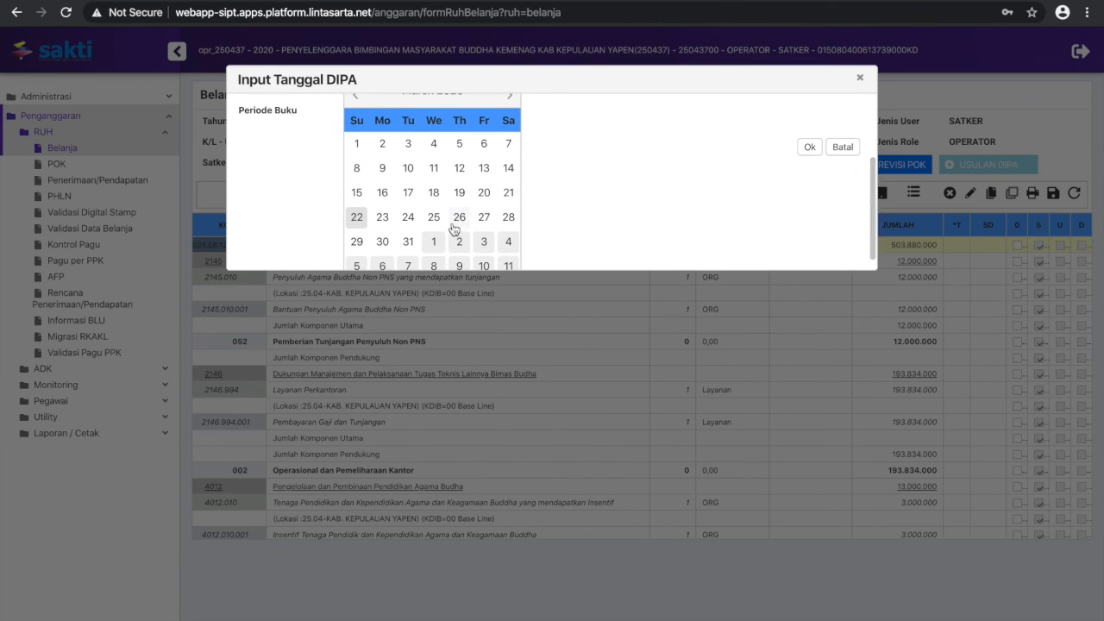
pyautogui.scroll(-1, 453, 224)
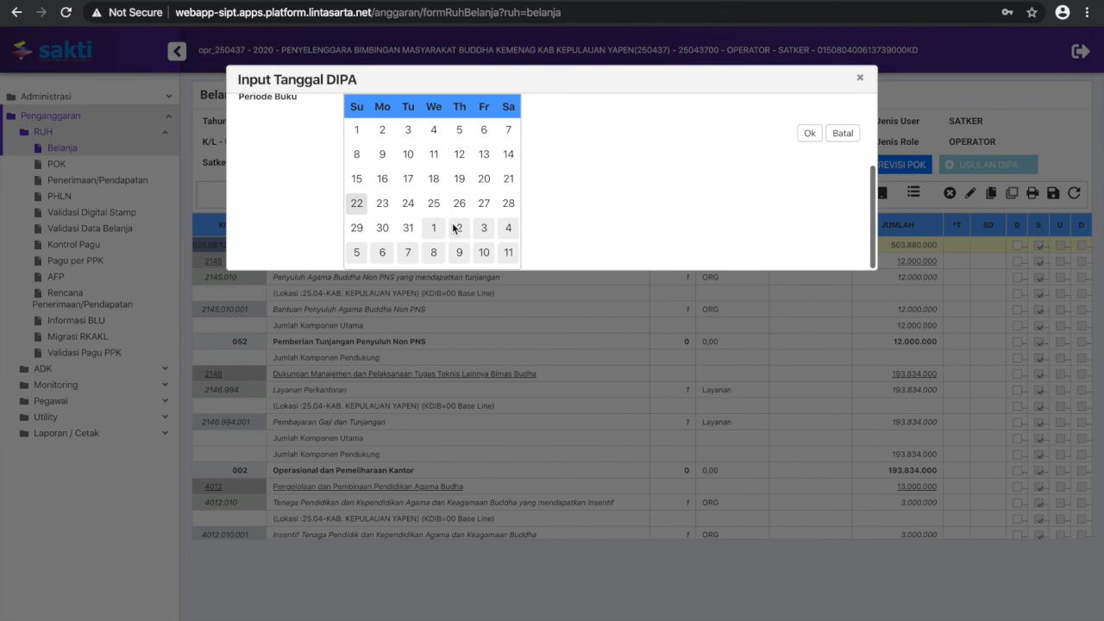
pyautogui.click(357, 204)
pyautogui.click(809, 250)
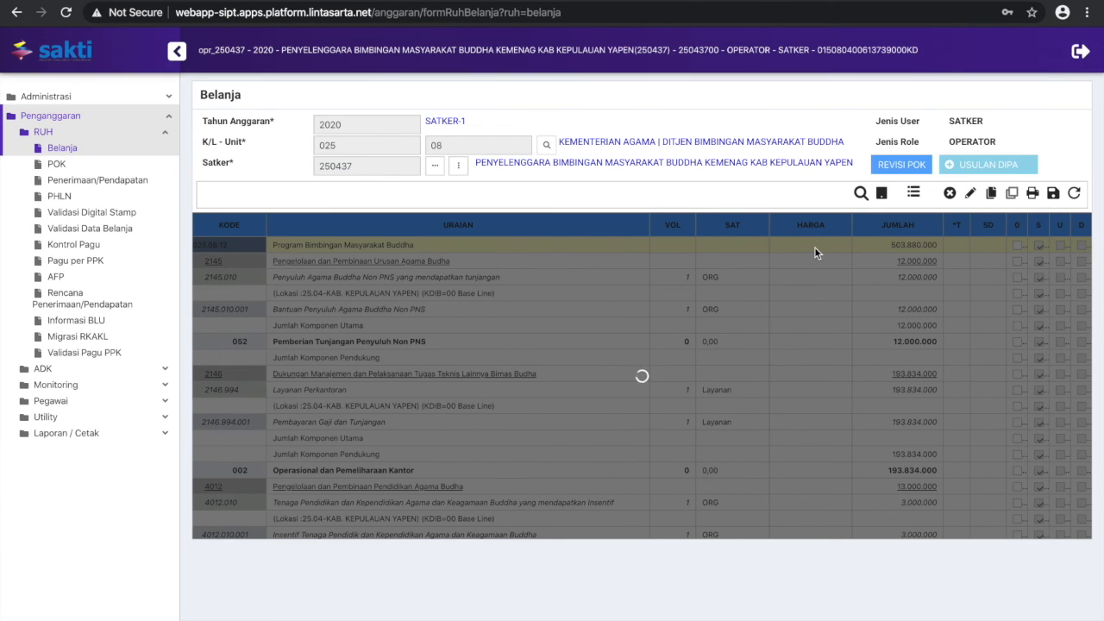